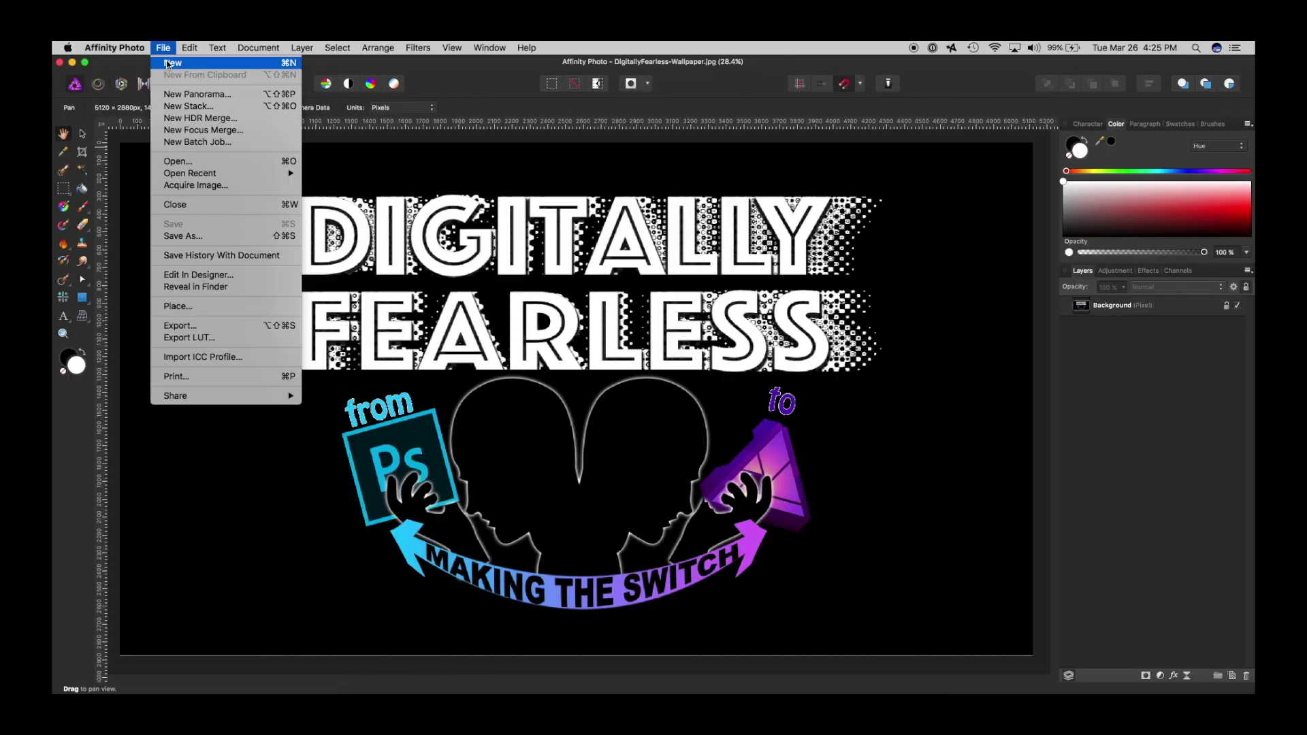
# Step: Create an 800×800 px document, pick the Flood Fill tool with red, and add a pixel layer
pyautogui.click(168, 64)
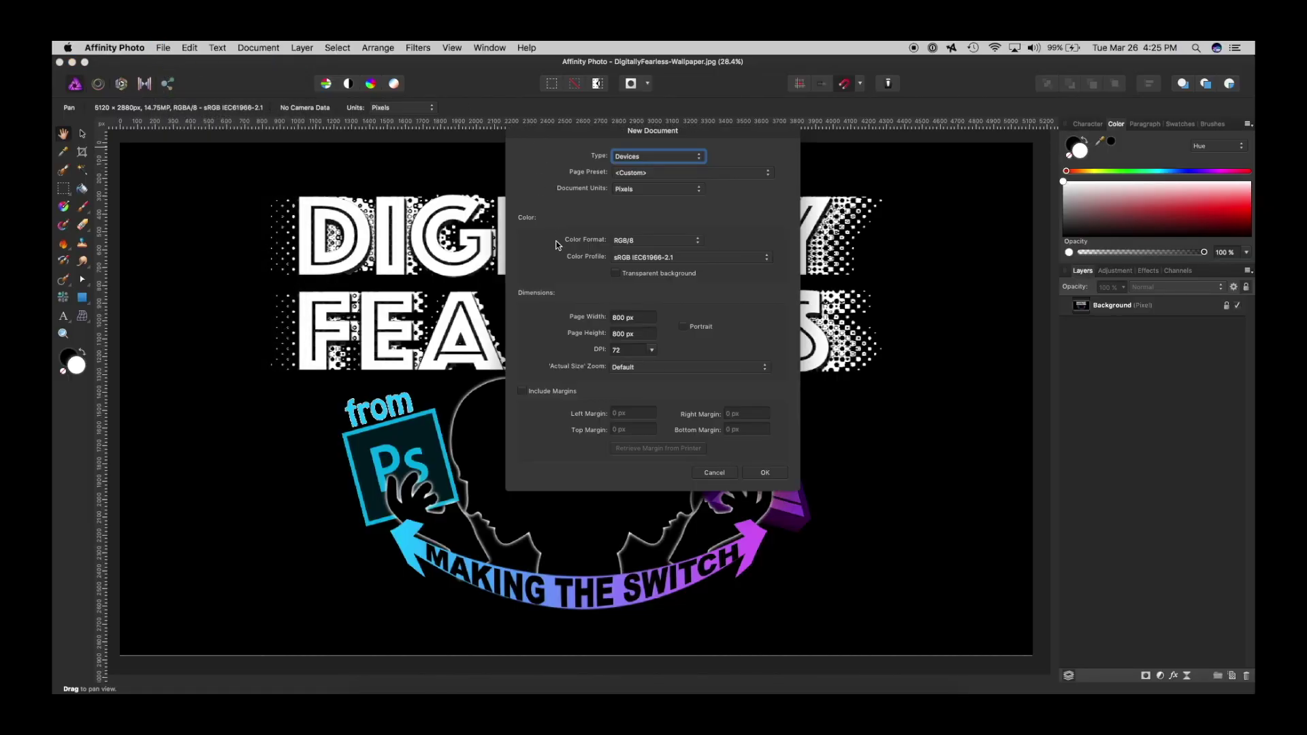
pyautogui.click(765, 472)
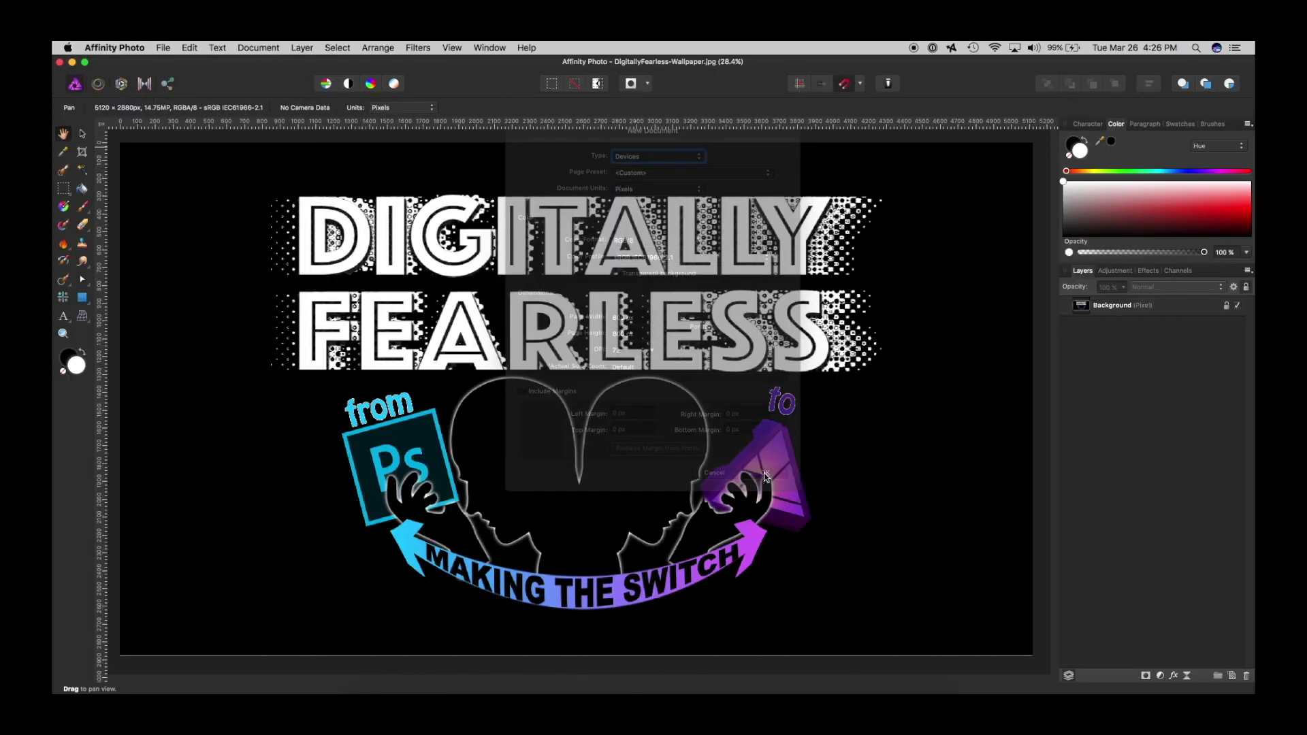
pyautogui.press('g')
pyautogui.click(1184, 213)
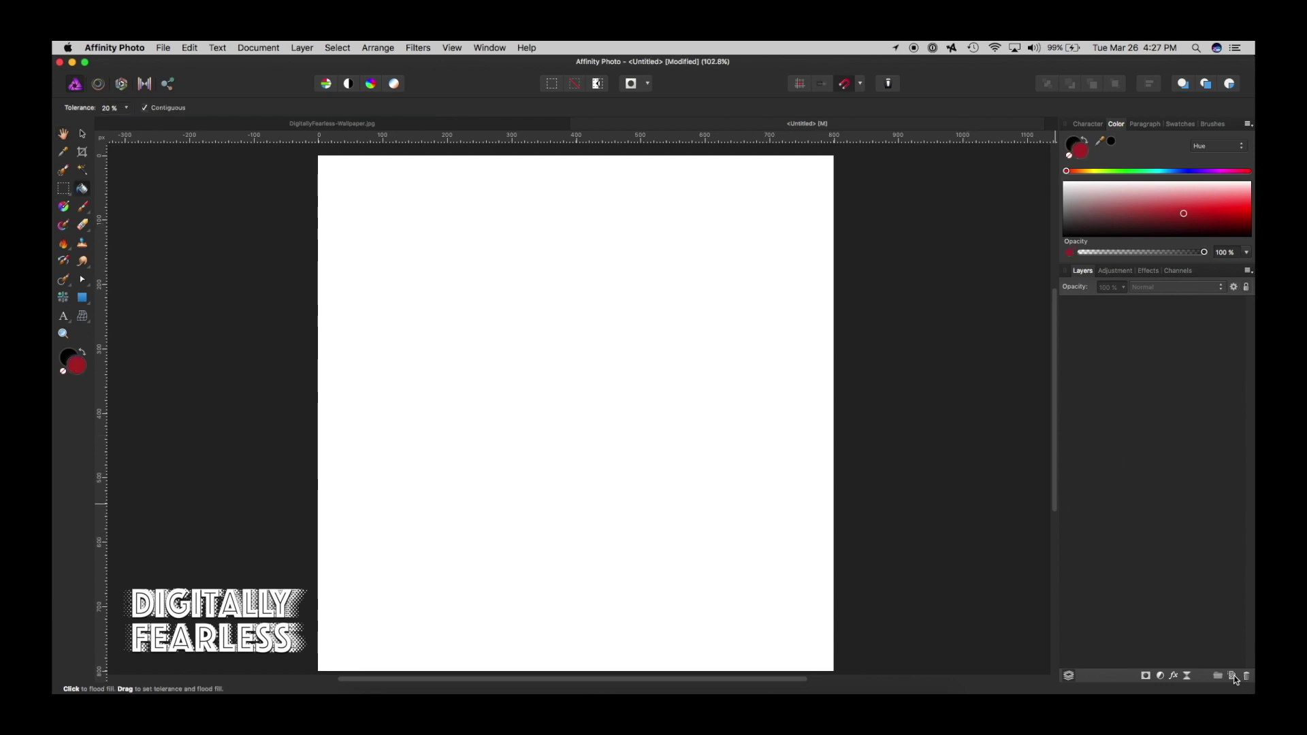
pyautogui.click(1234, 677)
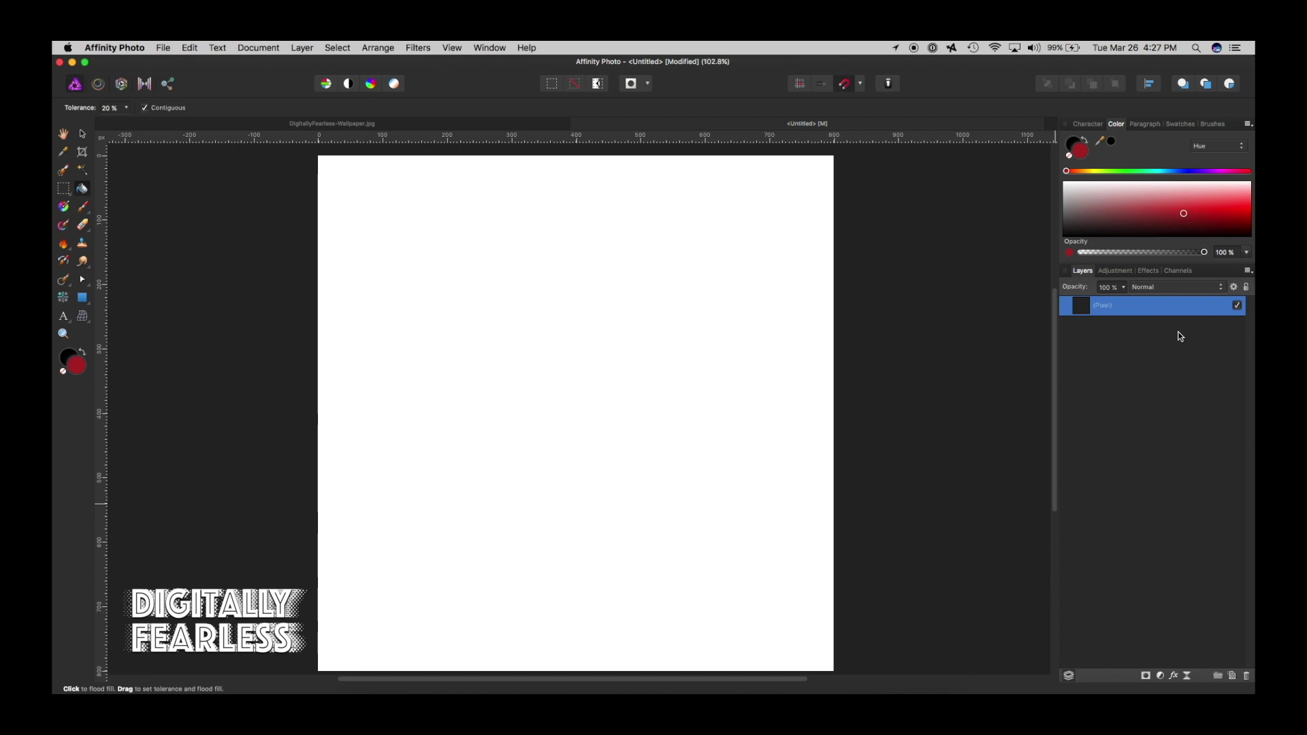
# Step: Enable a Gradient Overlay on the pixel layer and make its left stop red
pyautogui.click(1174, 677)
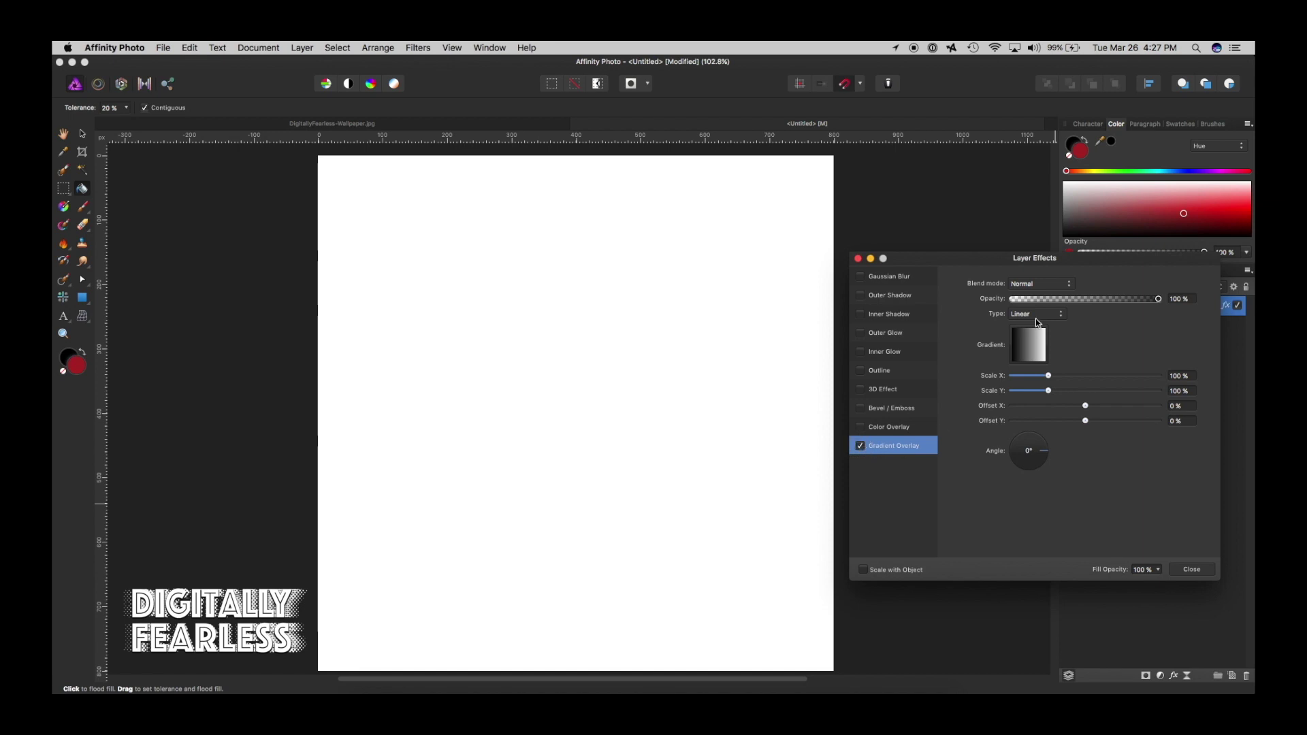
pyautogui.click(1036, 346)
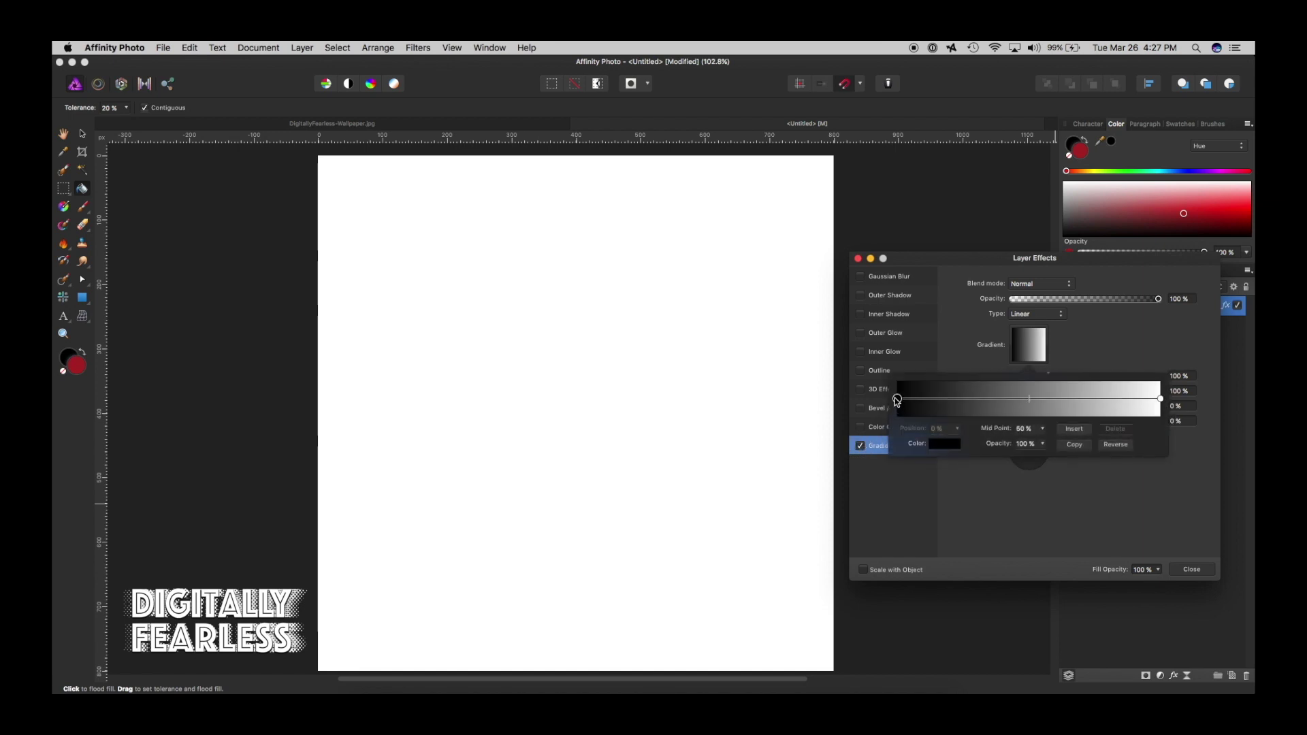
pyautogui.click(943, 446)
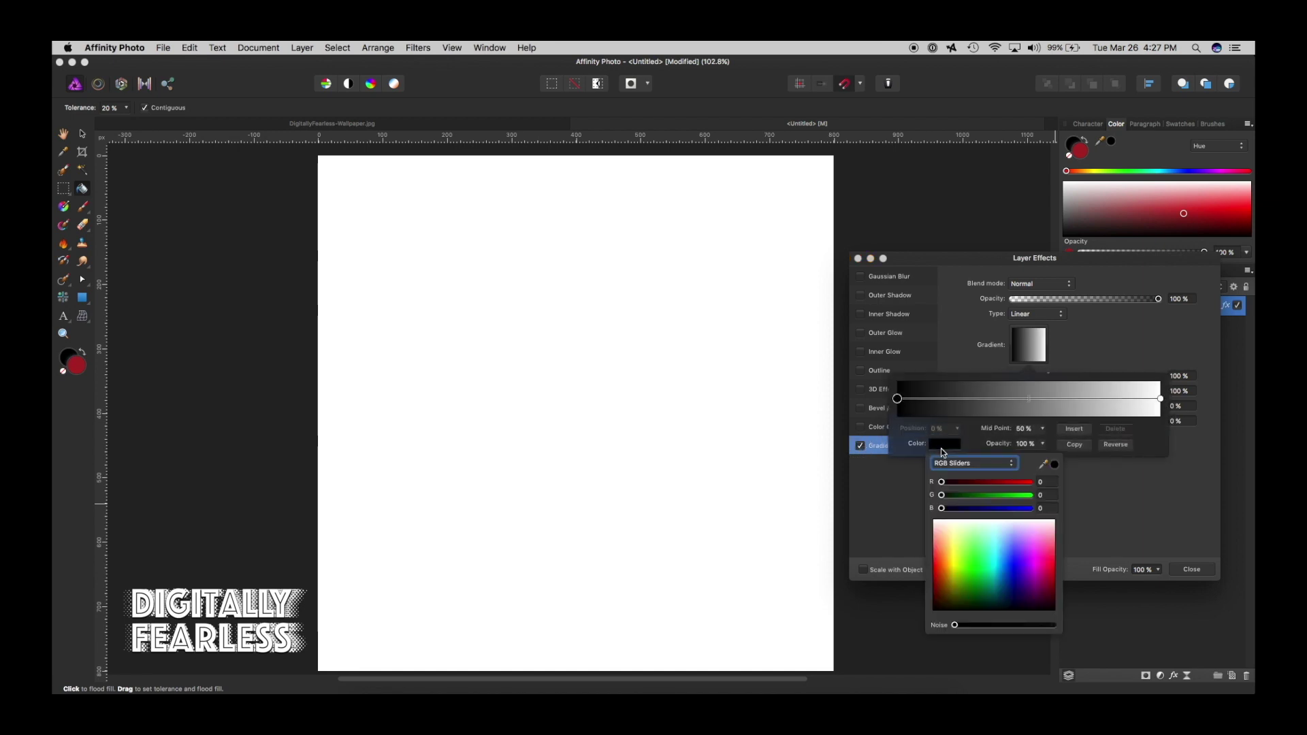
pyautogui.click(936, 569)
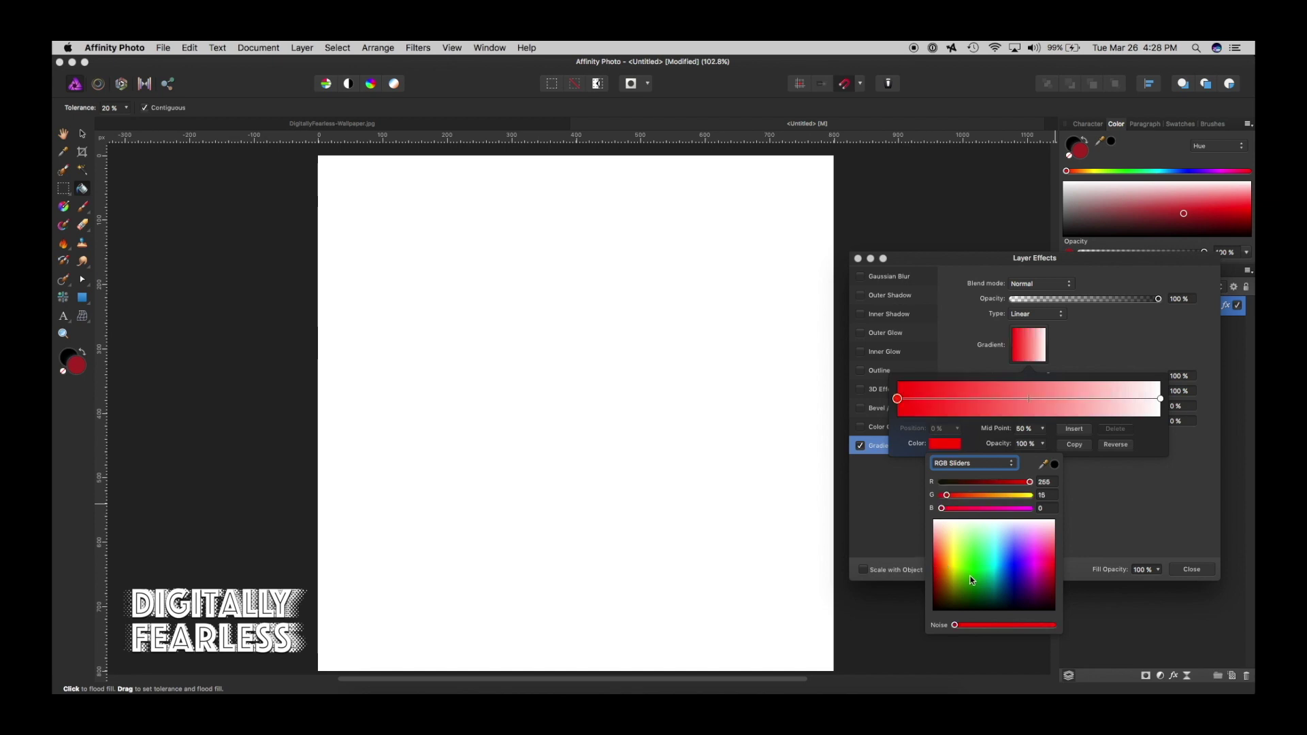
pyautogui.click(1143, 485)
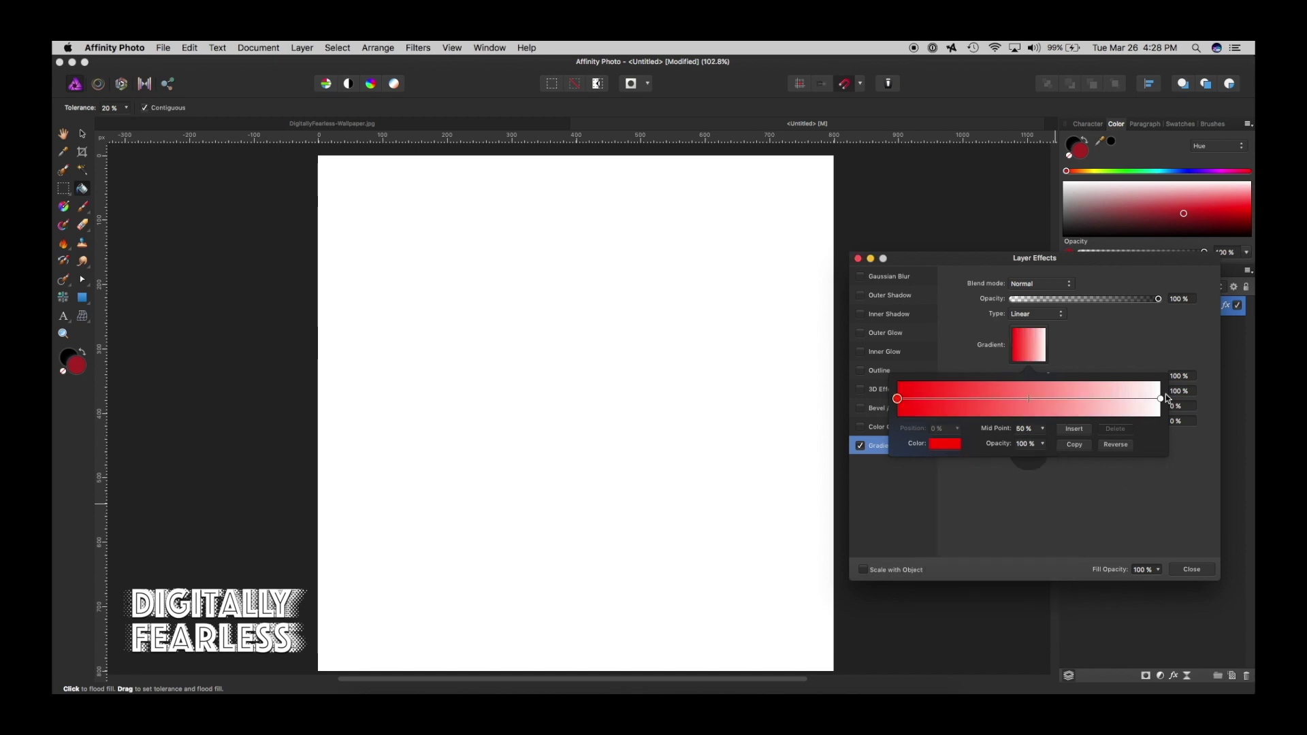
# Step: Change the gradient's right stop to a bright blue
pyautogui.click(1161, 401)
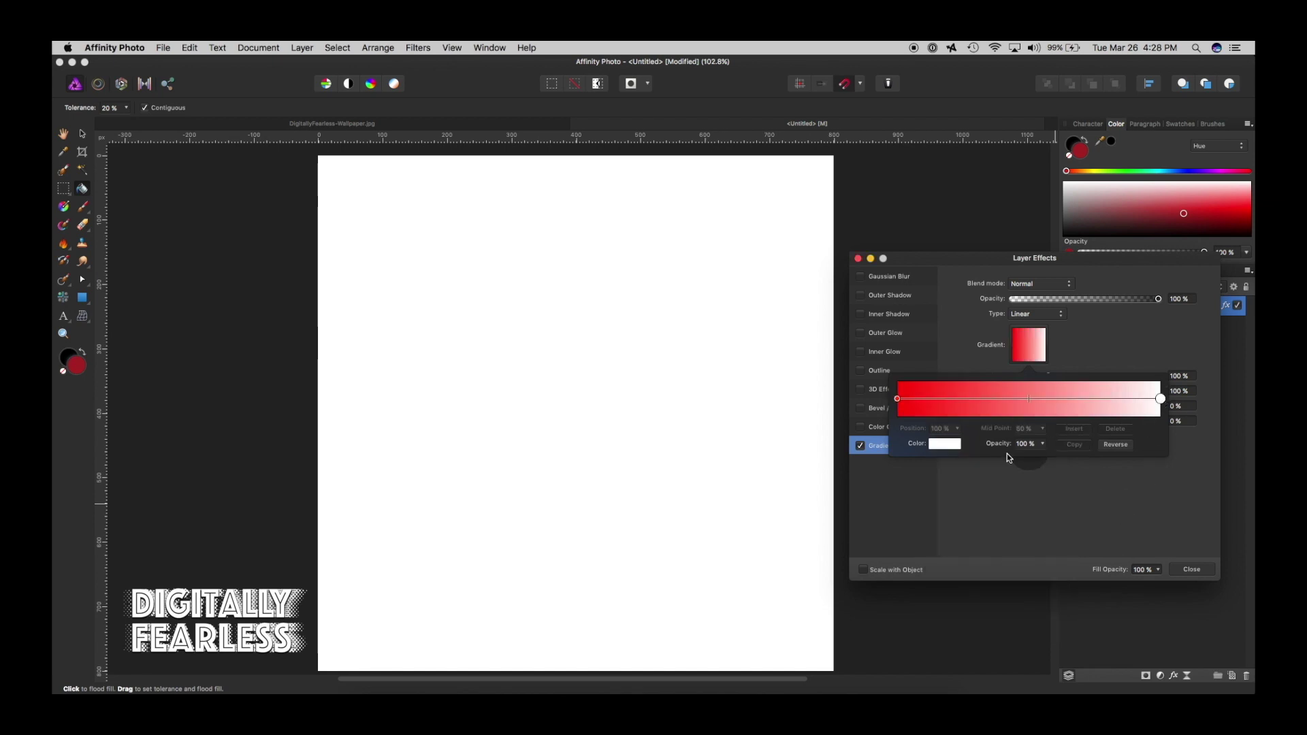
pyautogui.click(945, 444)
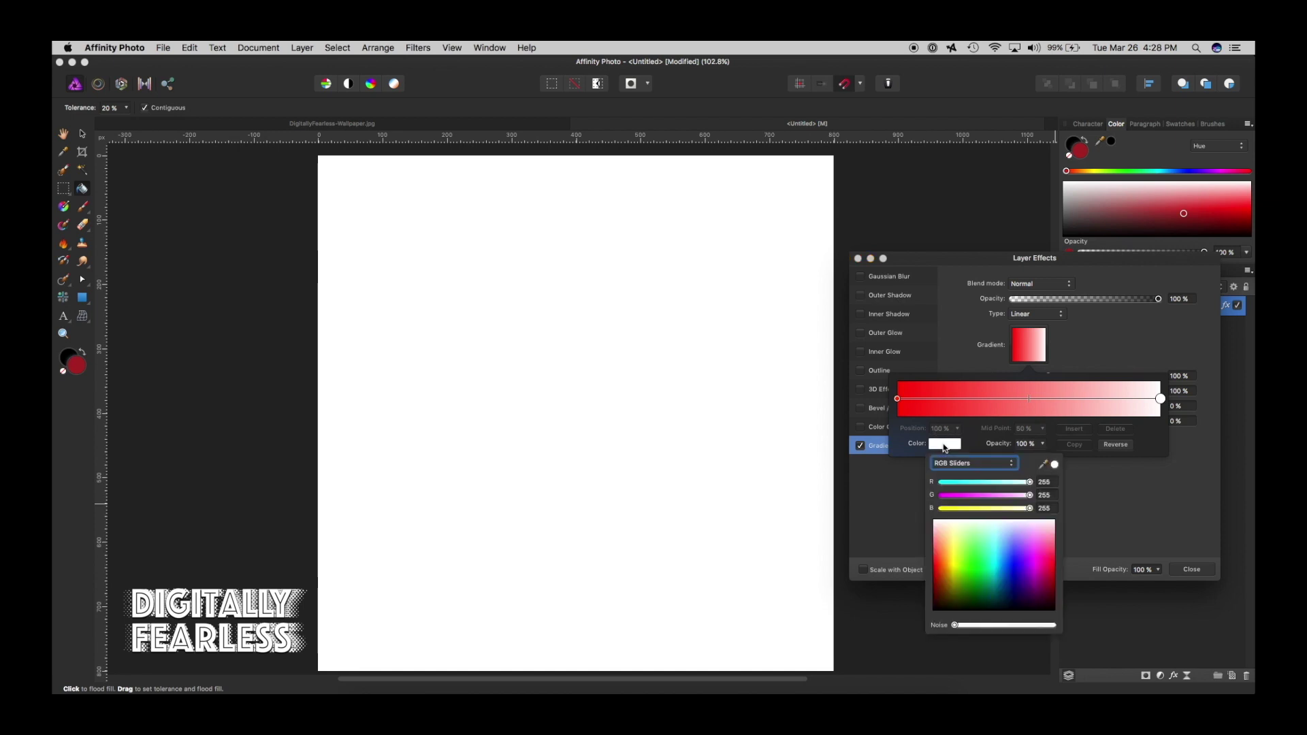
pyautogui.click(1012, 586)
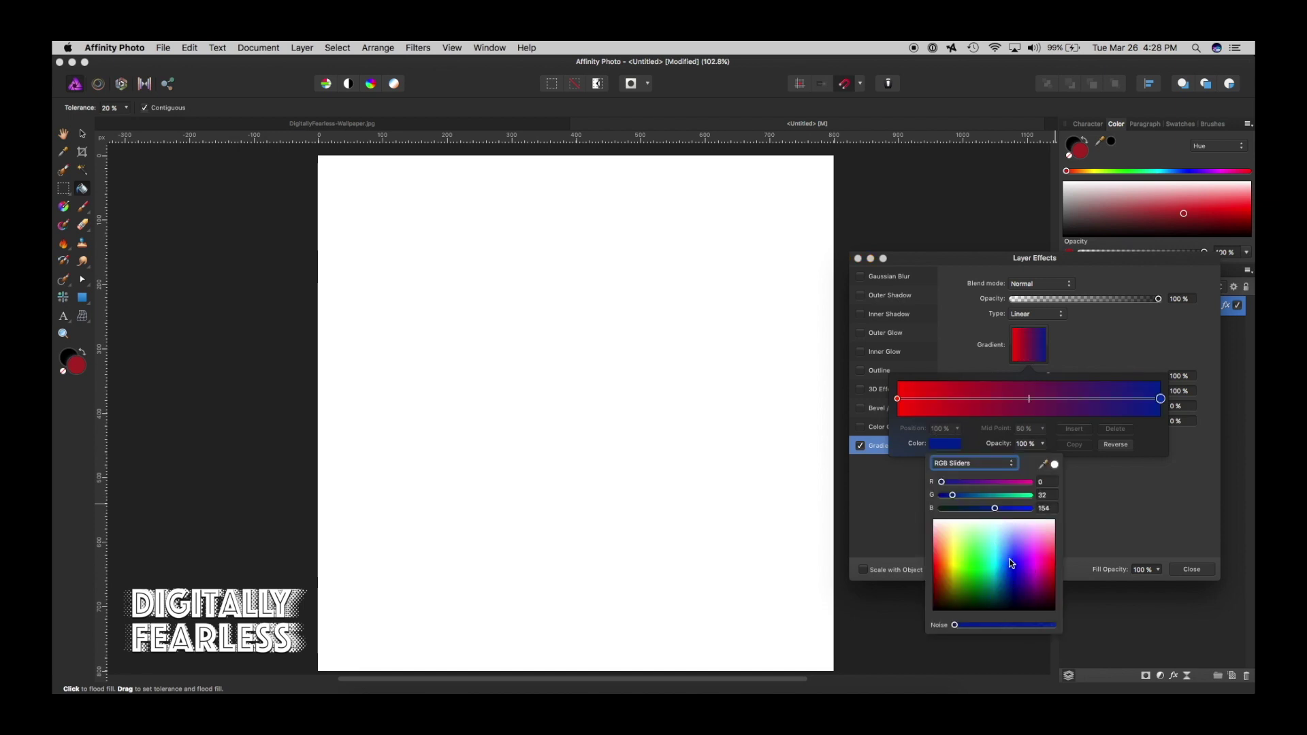
pyautogui.click(1012, 563)
pyautogui.click(1013, 550)
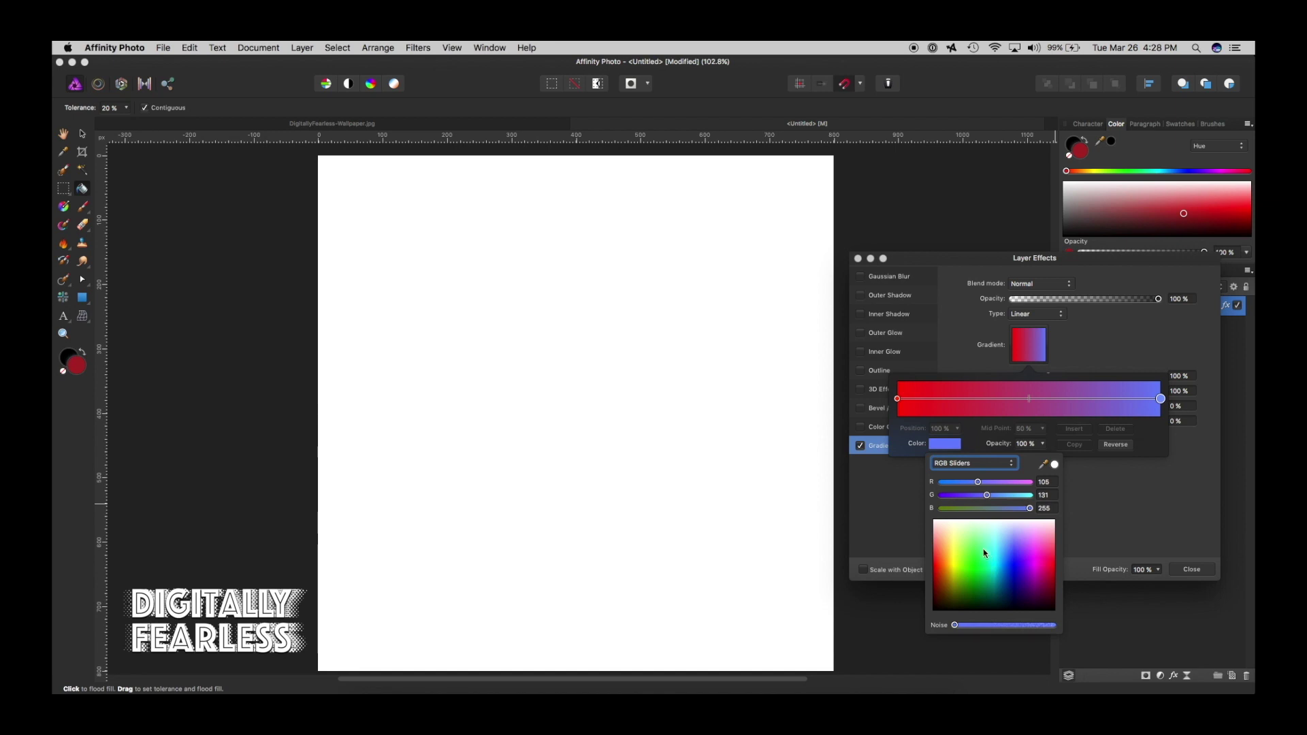
pyautogui.click(1033, 556)
pyautogui.click(1125, 540)
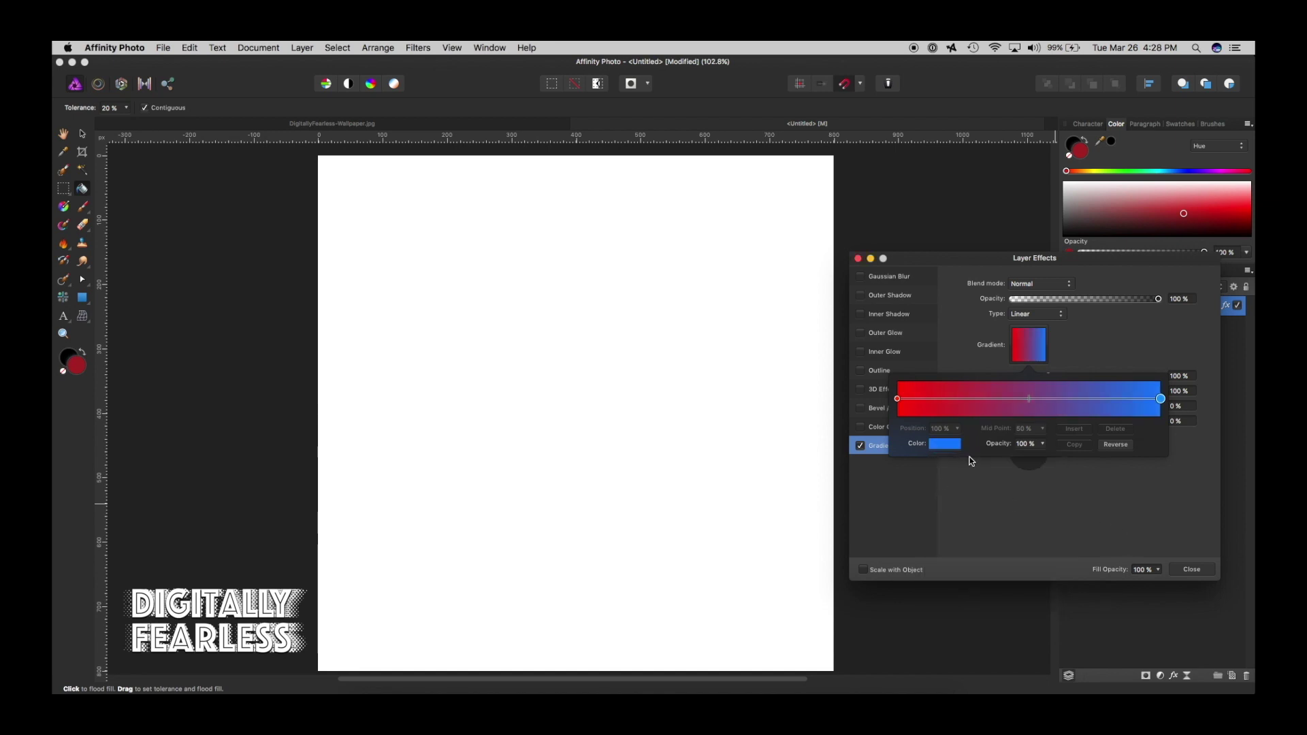
# Step: Add a light yellow stop in the middle of the gradient
pyautogui.click(1028, 398)
pyautogui.click(1072, 429)
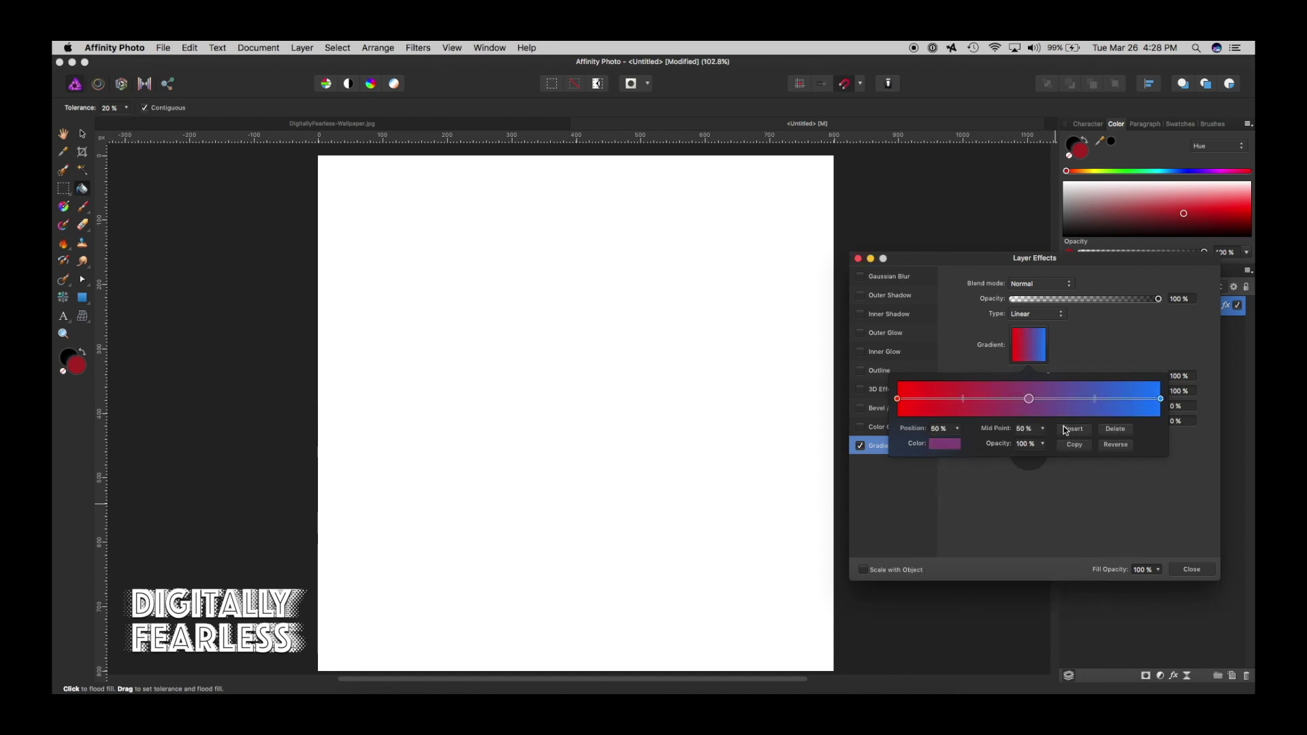
pyautogui.click(946, 444)
pyautogui.click(956, 548)
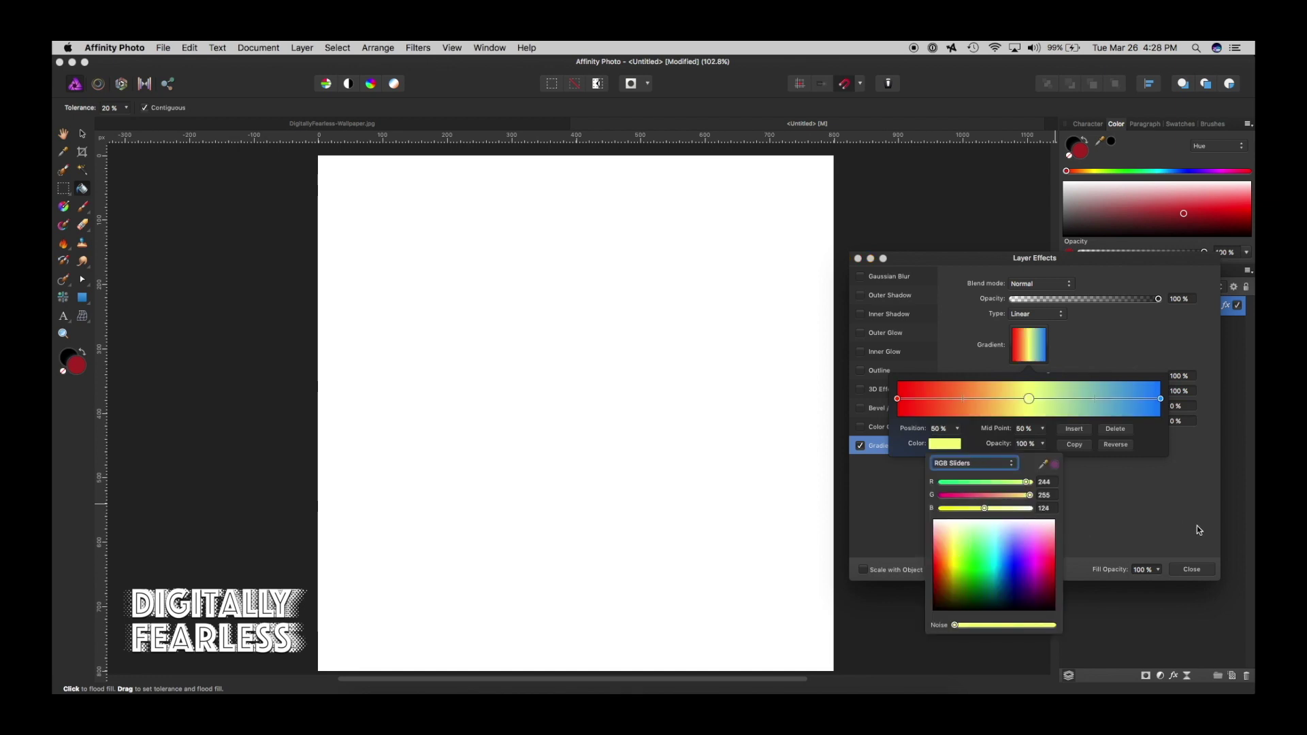
pyautogui.click(1158, 515)
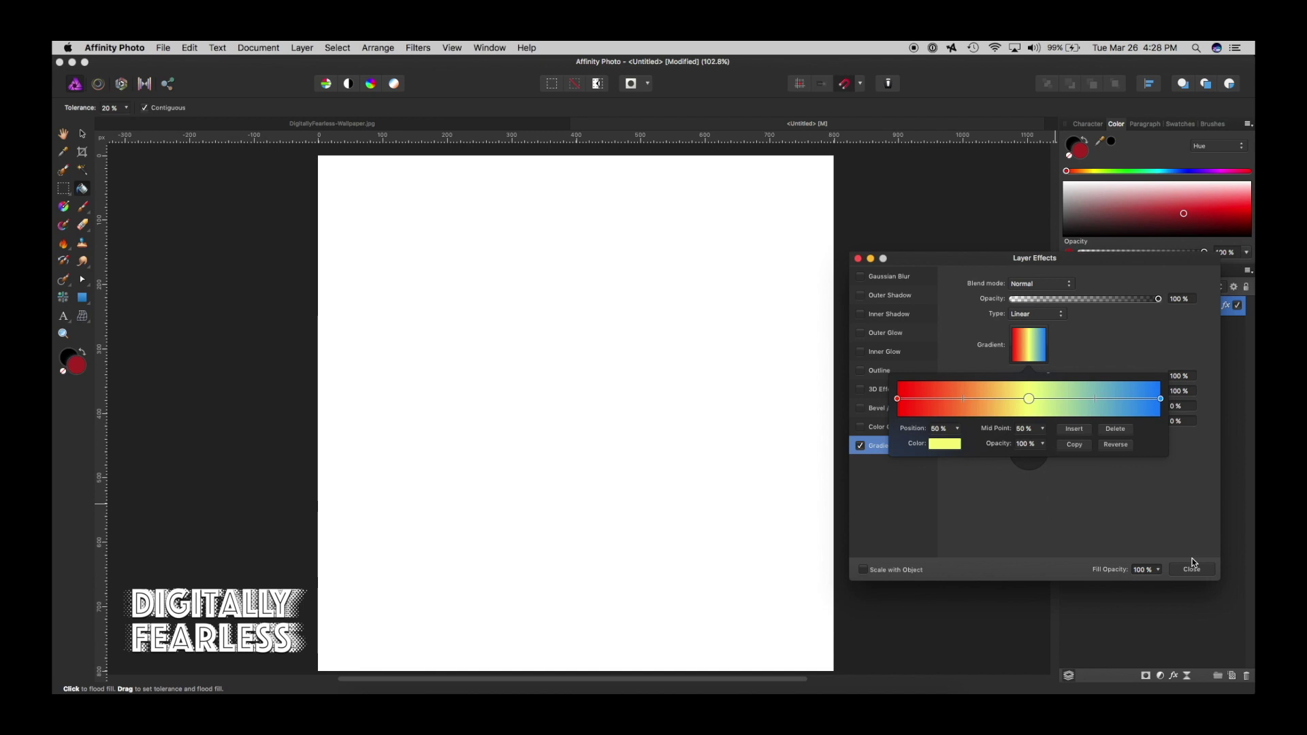
pyautogui.click(1170, 529)
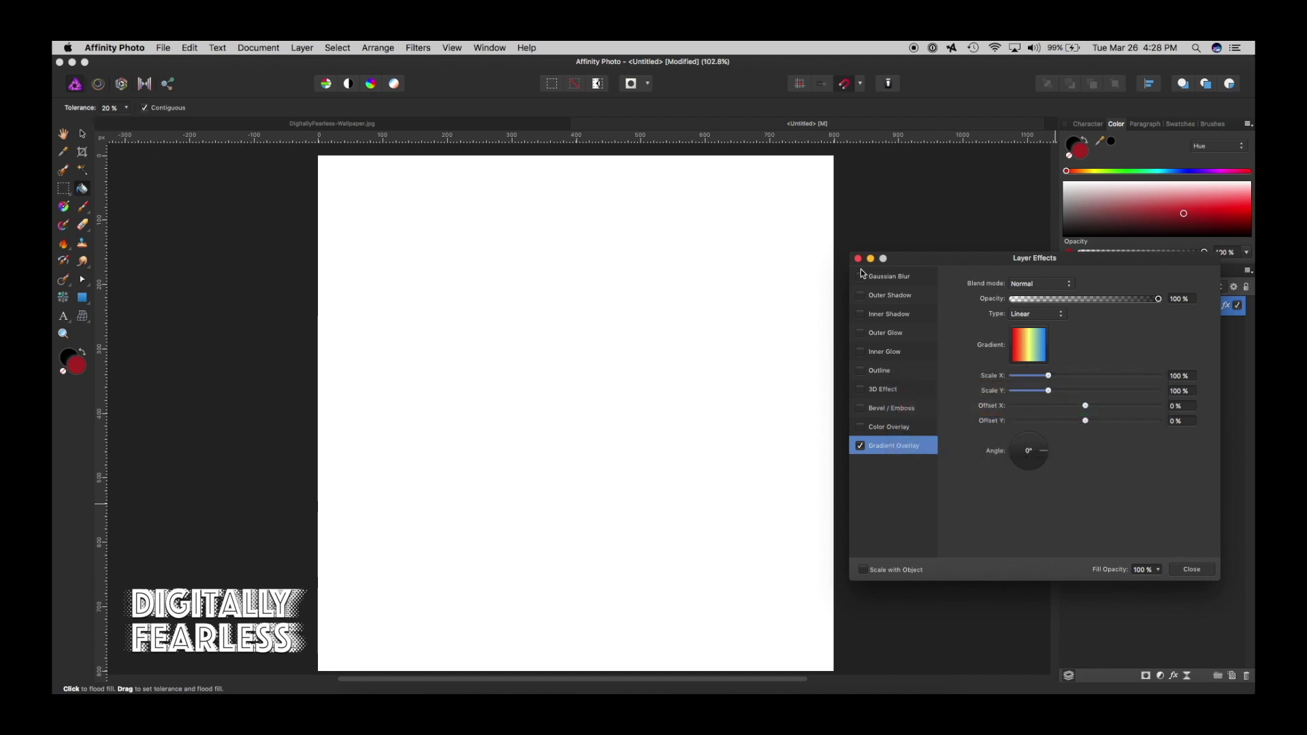
# Step: Flood-fill the pixel layer so the red–yellow–blue gradient covers the whole canvas
pyautogui.click(1193, 569)
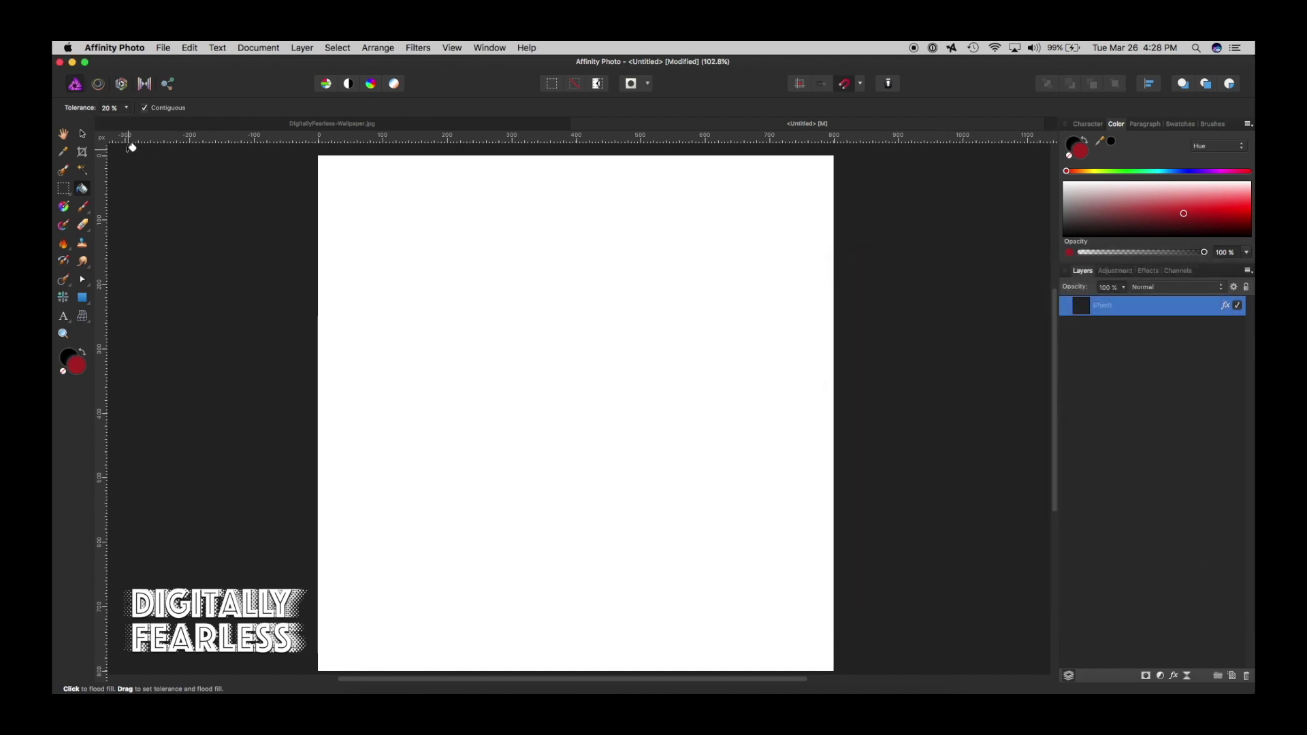
pyautogui.click(82, 189)
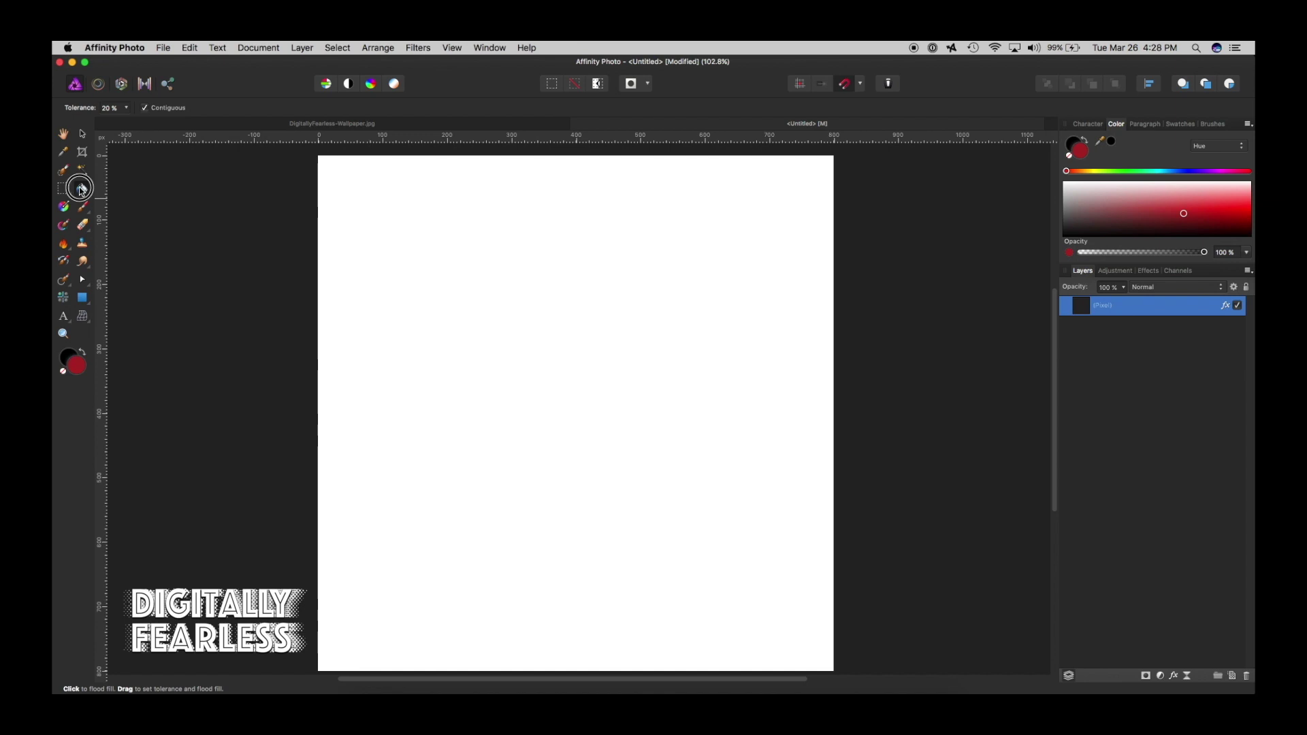
pyautogui.click(452, 216)
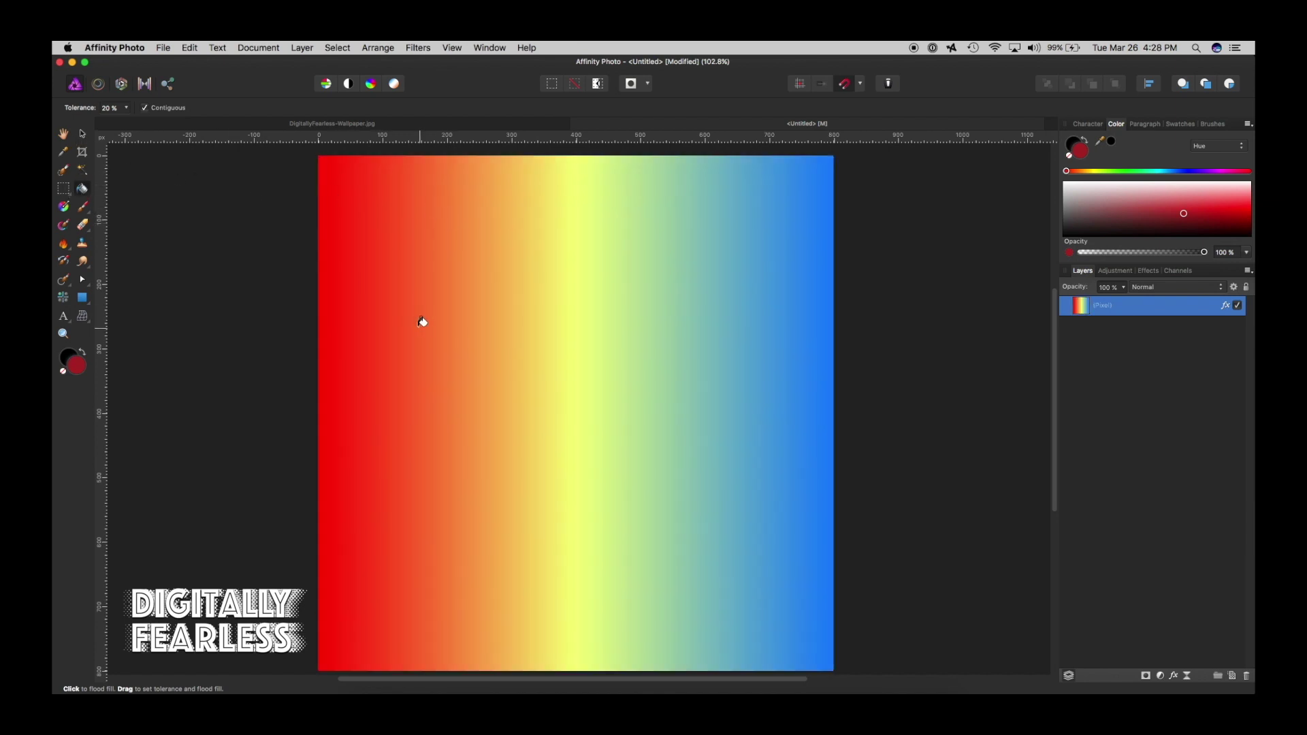
pyautogui.moveTo(453, 334); pyautogui.dragTo(524, 346)
pyautogui.click(79, 131)
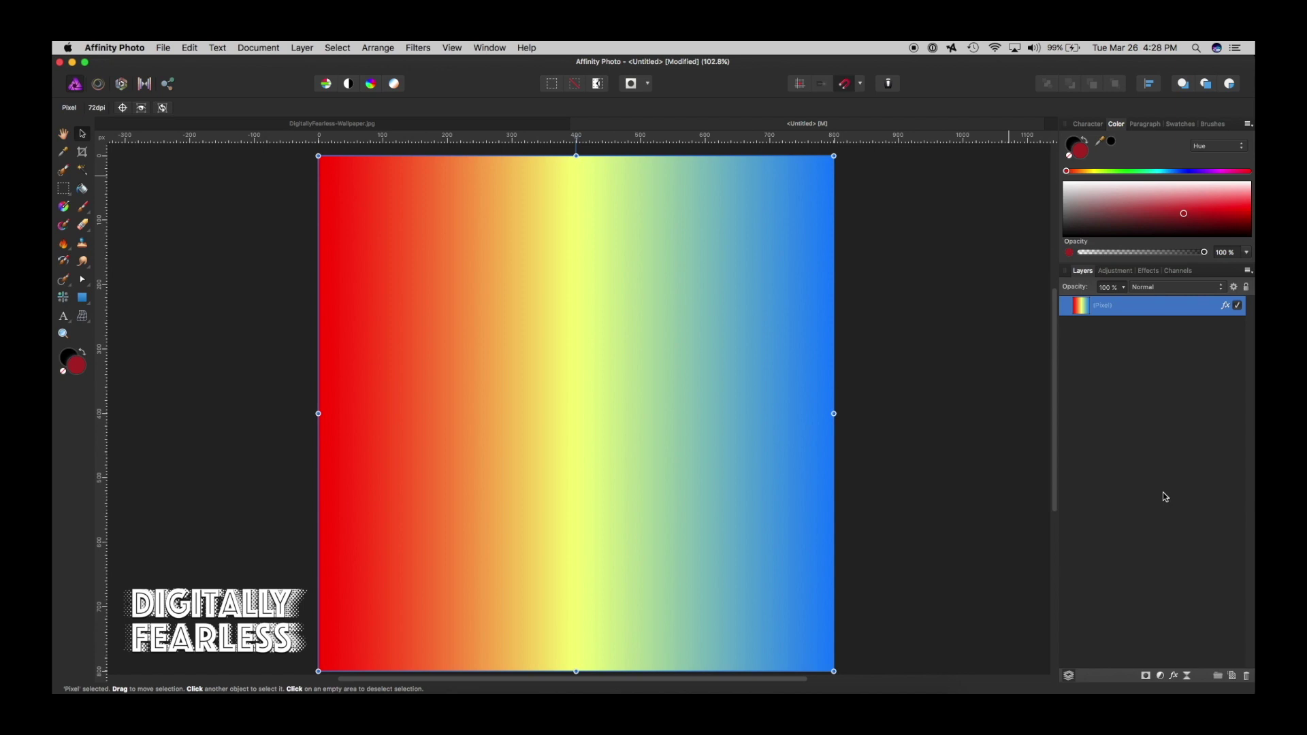
# Step: Duplicate the gradient layer and set the copy's blend mode to Difference
pyautogui.press('super+j')
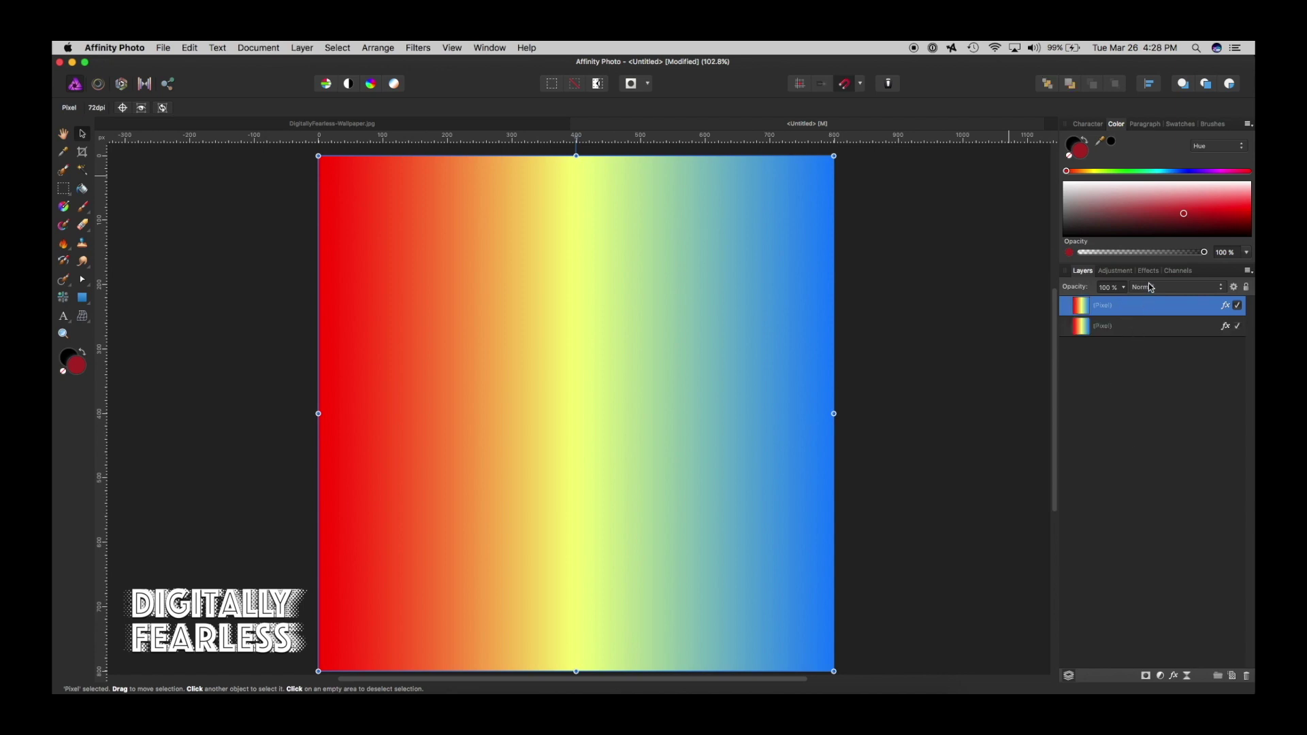
pyautogui.click(1150, 288)
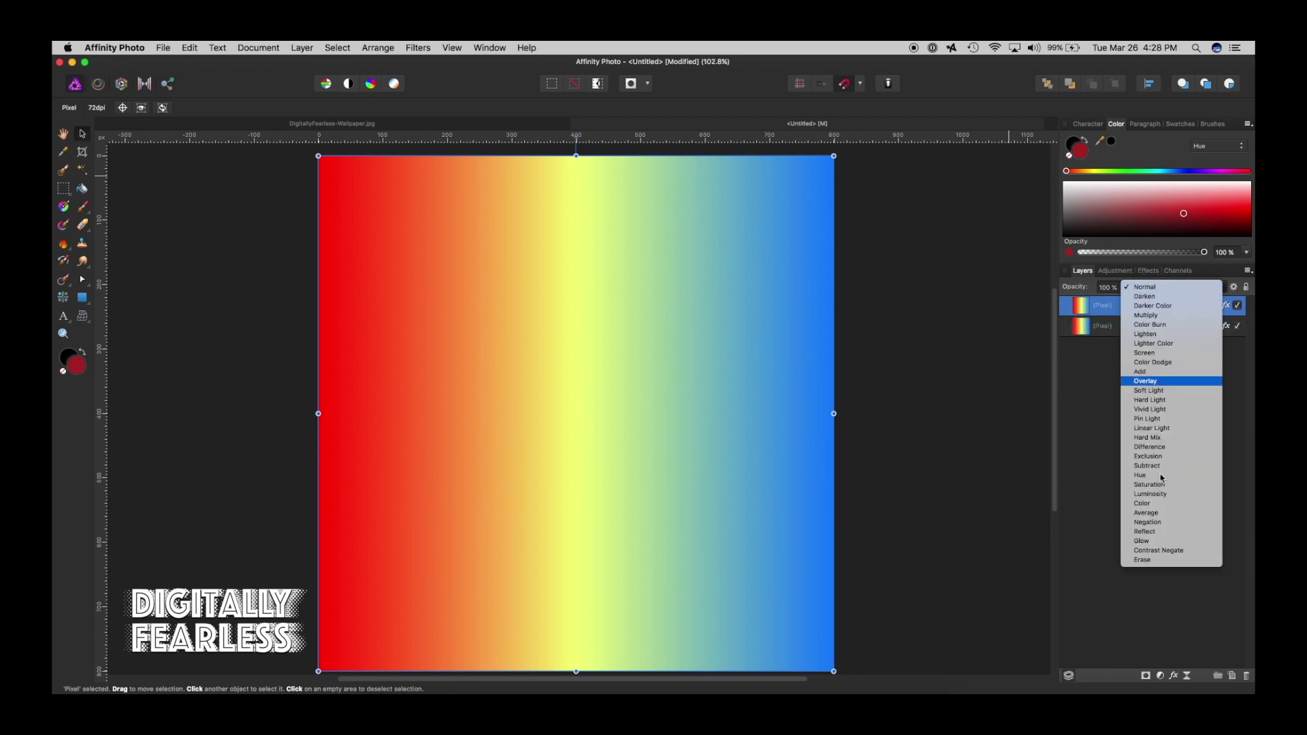
pyautogui.click(1153, 447)
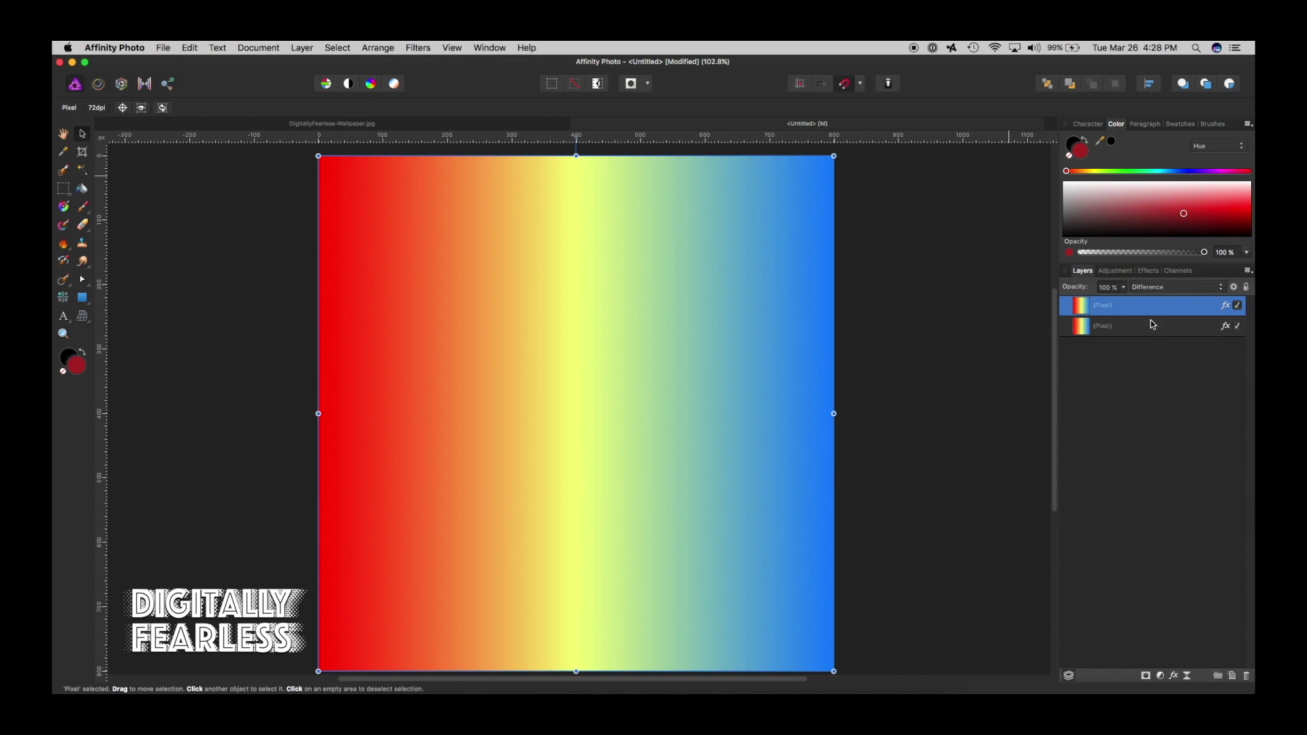
# Step: Rotate the top layer's gradient overlay to 291° and blend it in Difference mode
pyautogui.click(1225, 306)
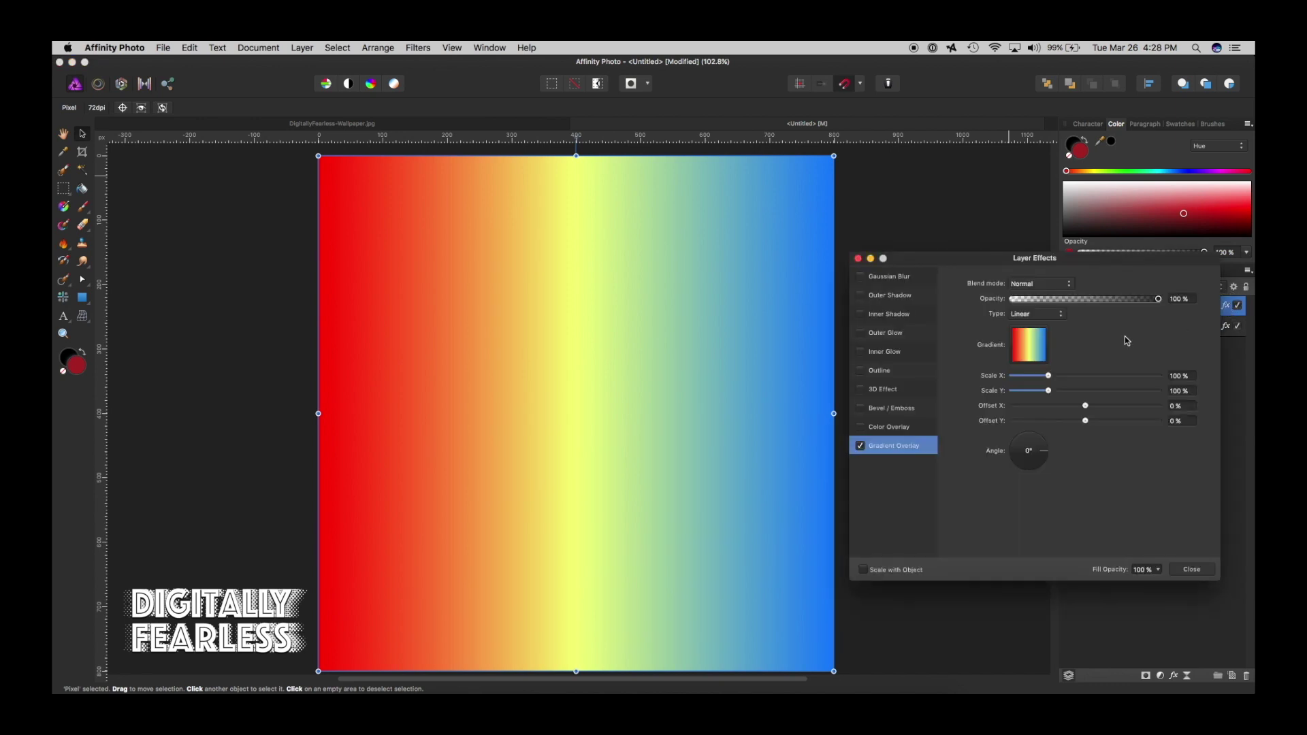
pyautogui.click(1029, 346)
pyautogui.click(1033, 471)
pyautogui.click(1031, 472)
pyautogui.moveTo(1031, 473); pyautogui.dragTo(1034, 471)
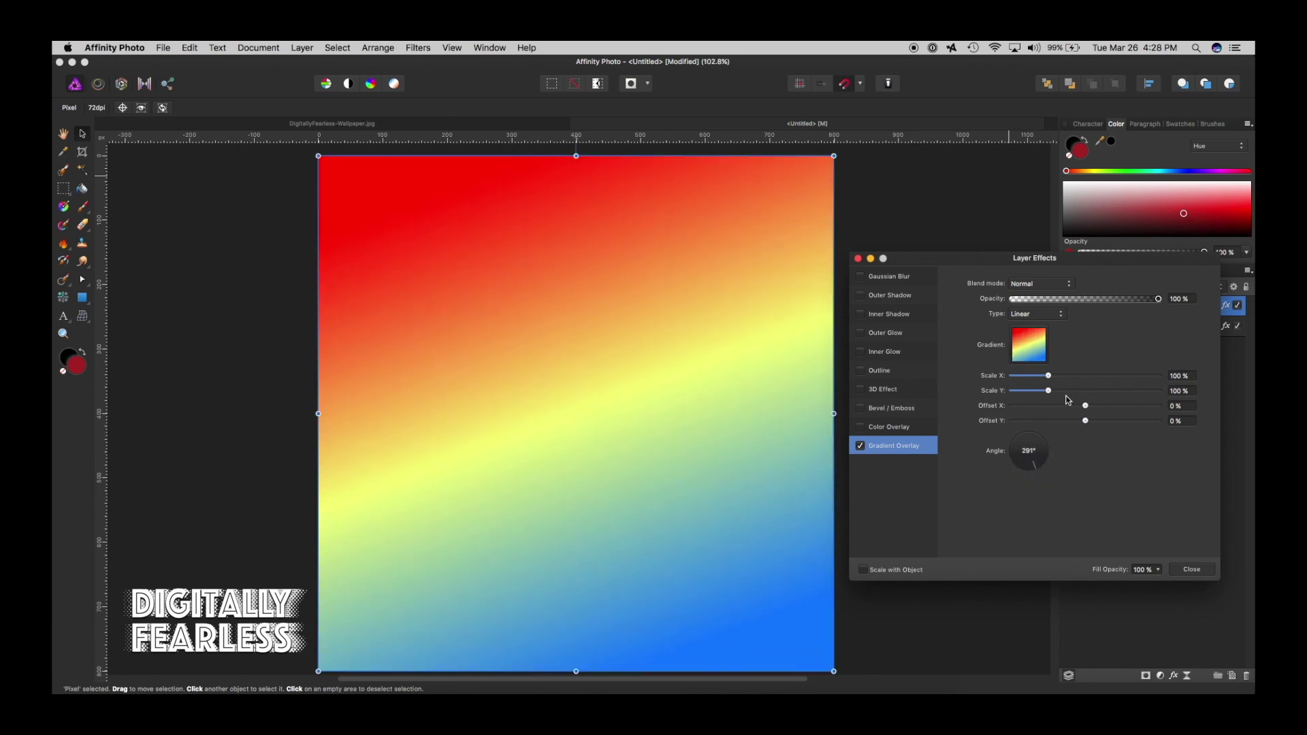
pyautogui.click(1040, 283)
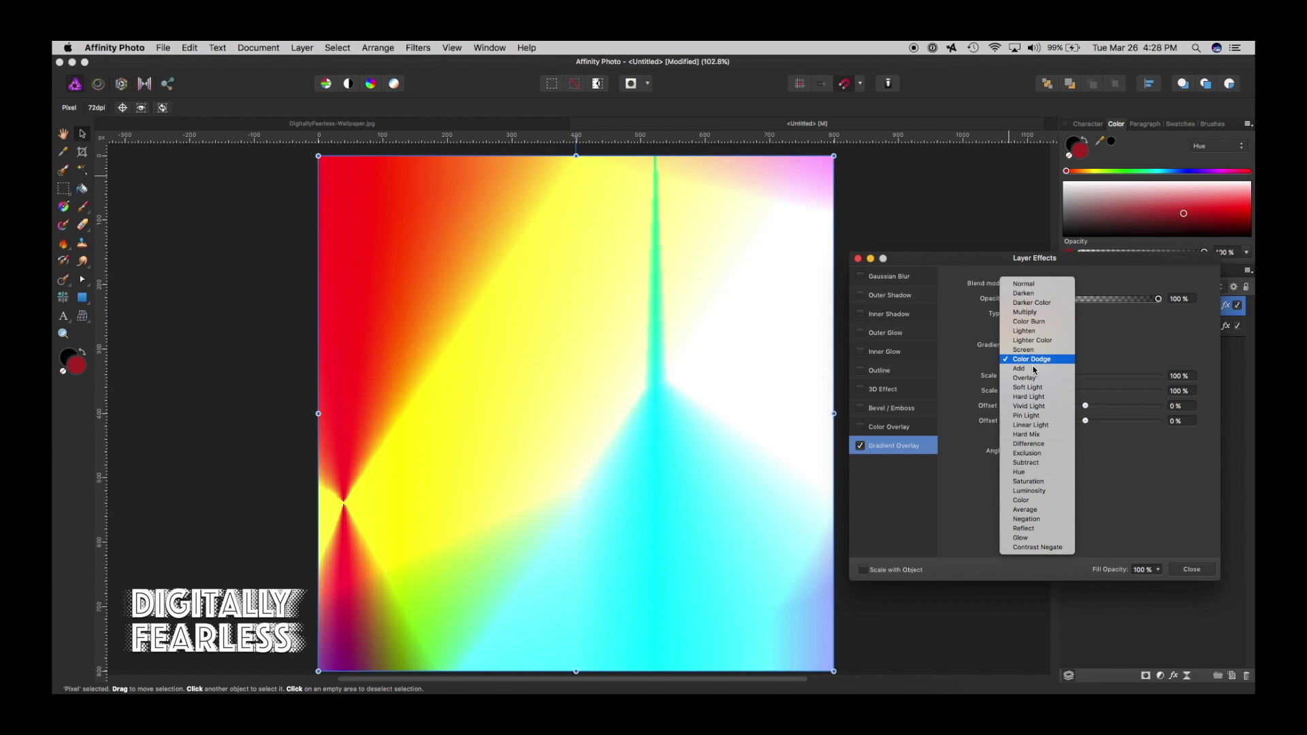
pyautogui.click(1050, 464)
pyautogui.click(1029, 443)
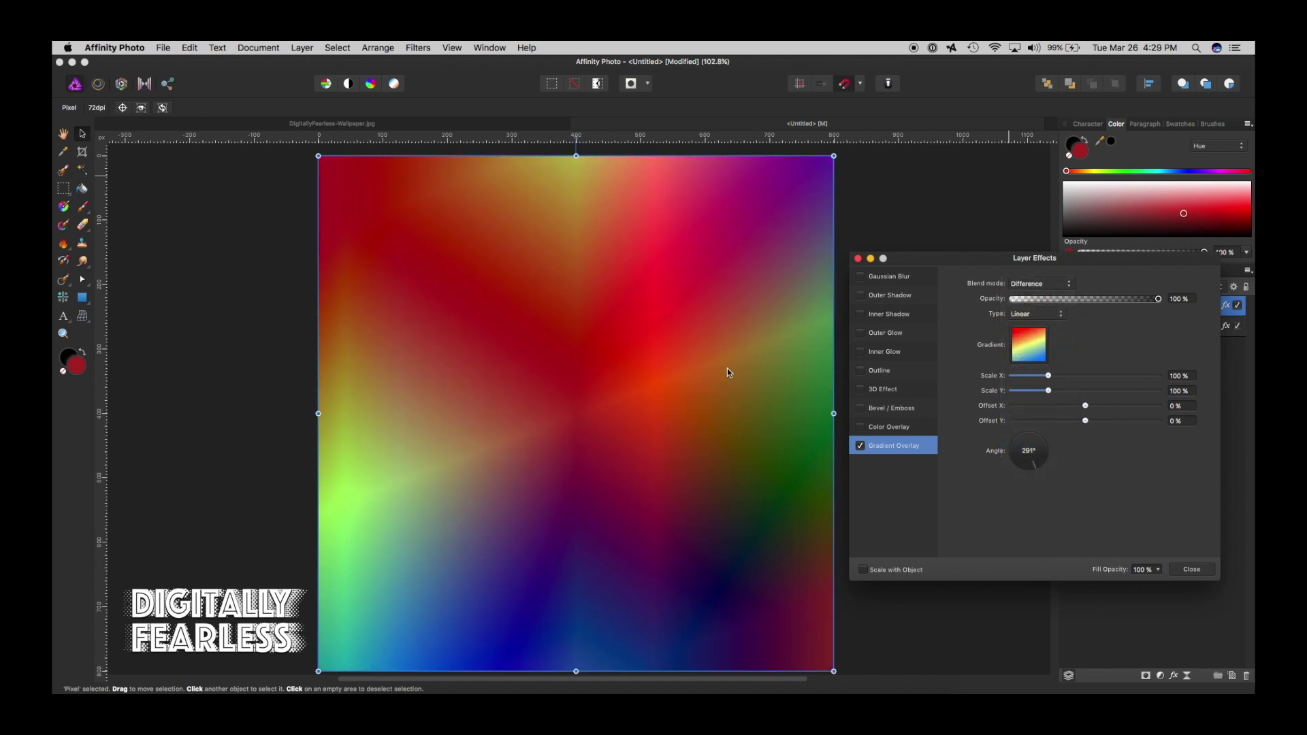
# Step: Duplicate the layer with Cmd+J and reverse the copy's gradient overlay angle
pyautogui.click(1188, 571)
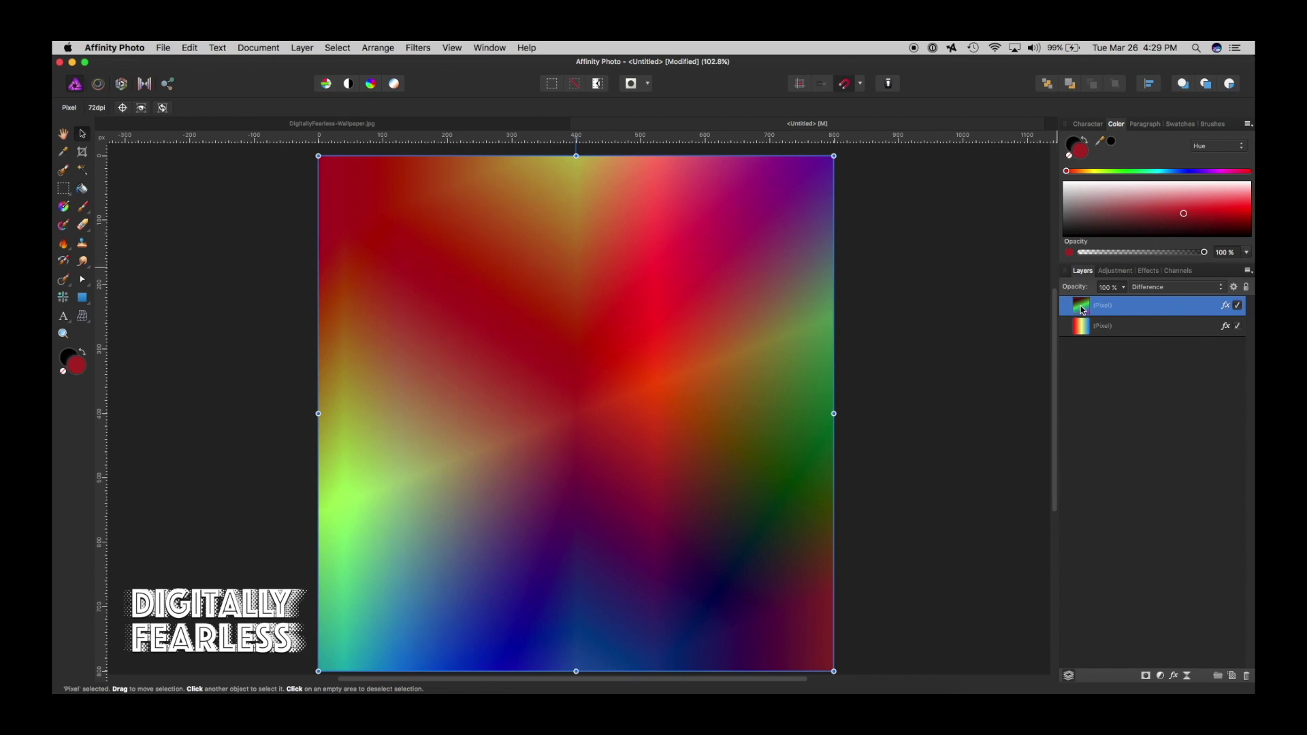
pyautogui.press('super+j')
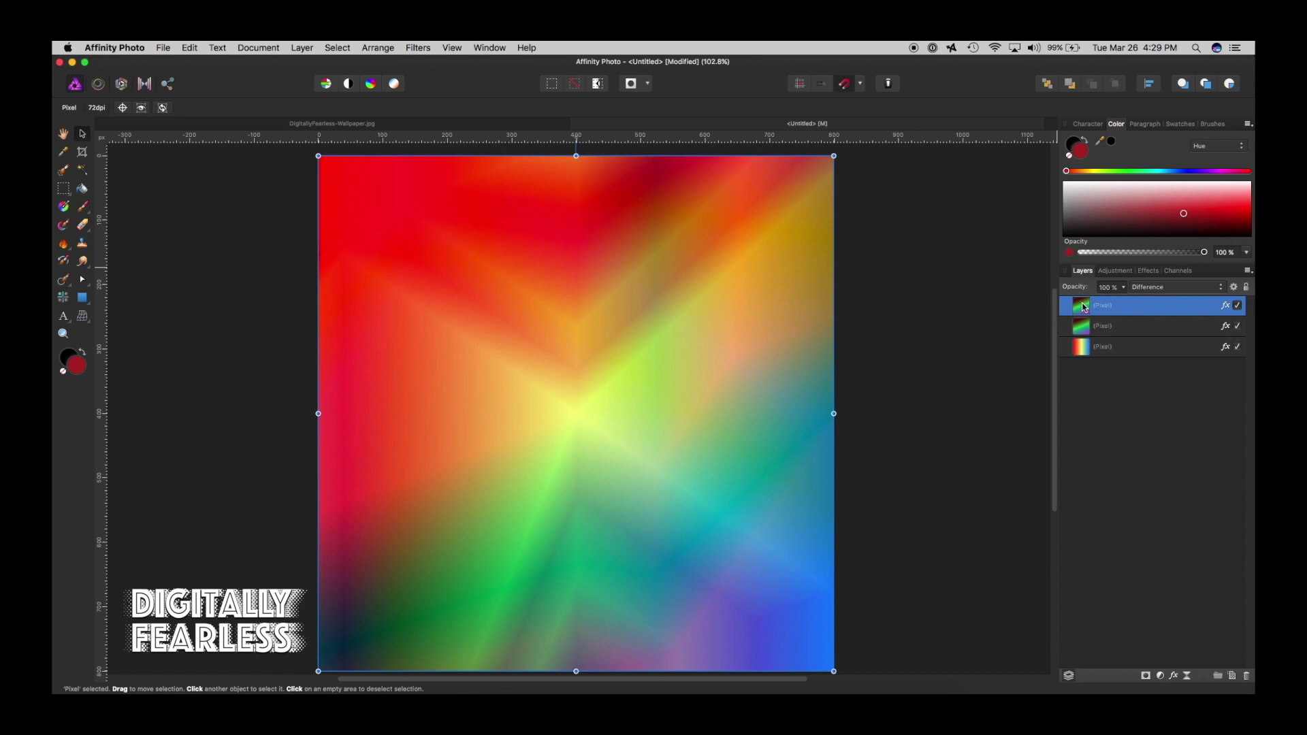
pyautogui.click(1226, 306)
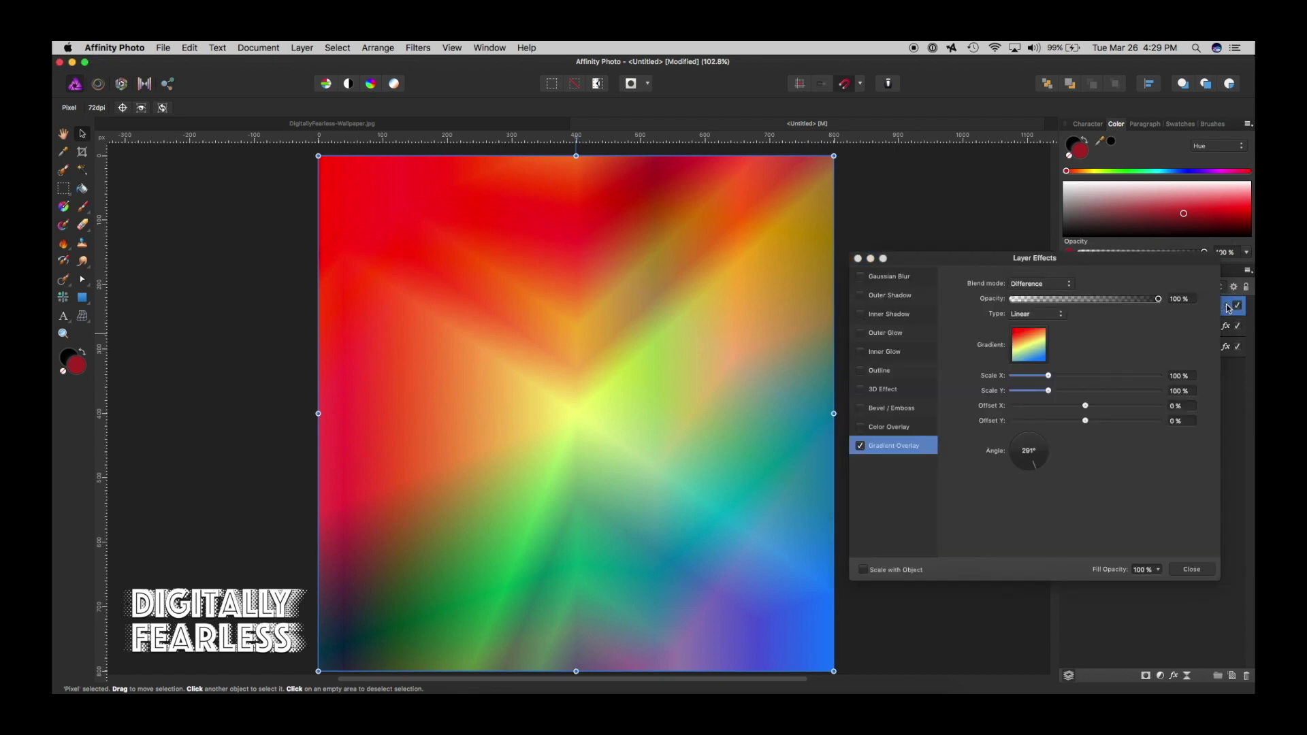
pyautogui.click(1034, 451)
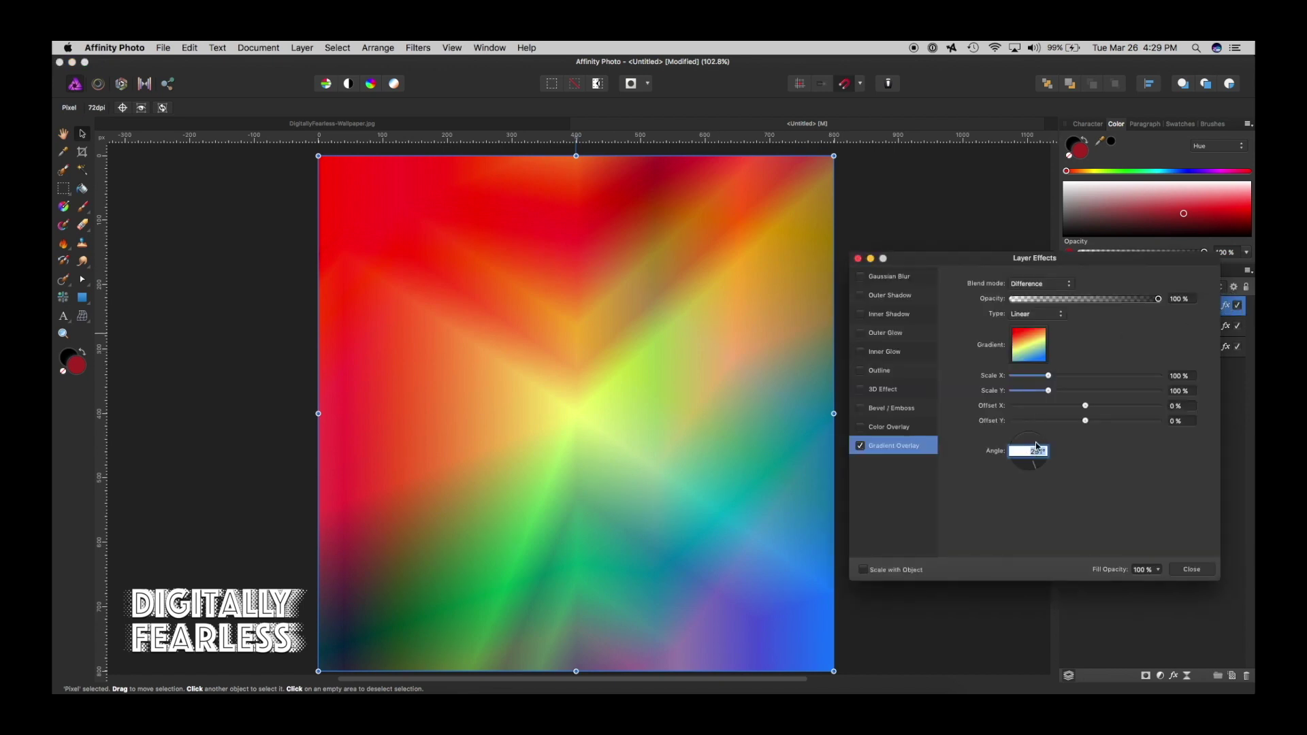
pyautogui.click(1036, 445)
pyautogui.click(1023, 449)
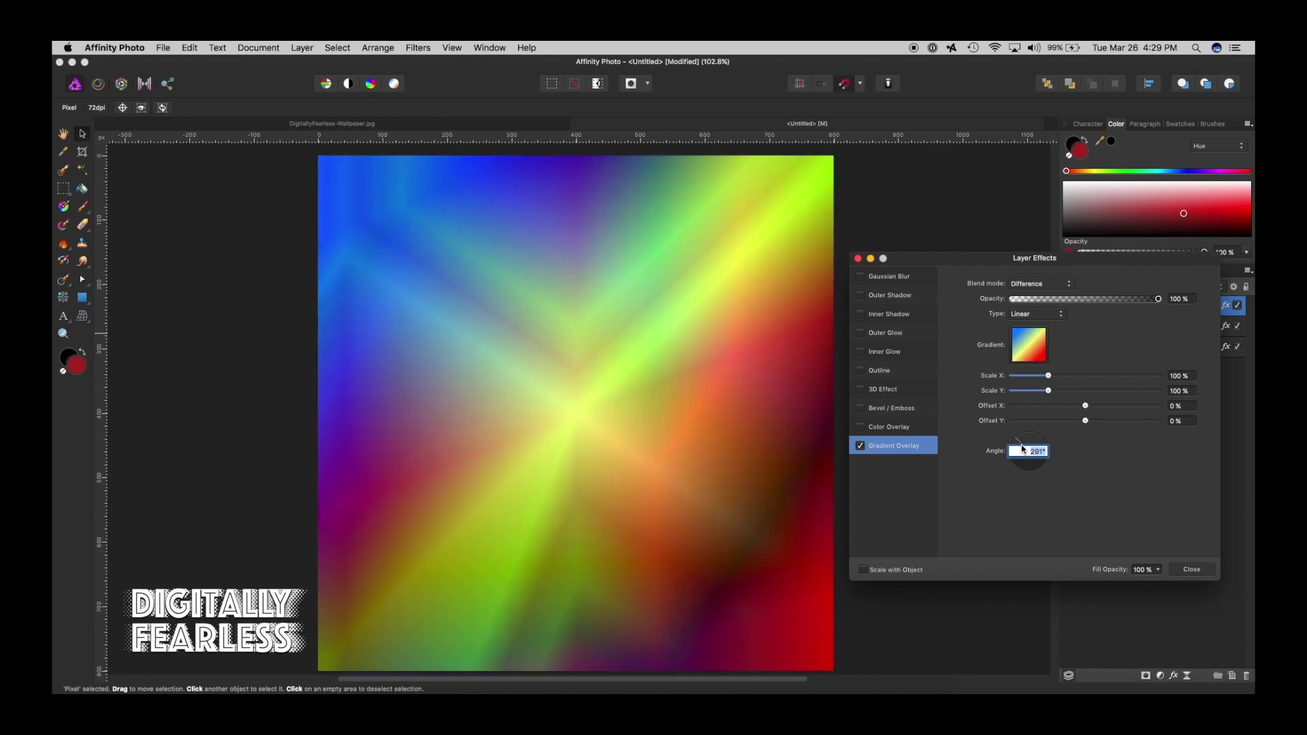
pyautogui.click(1203, 569)
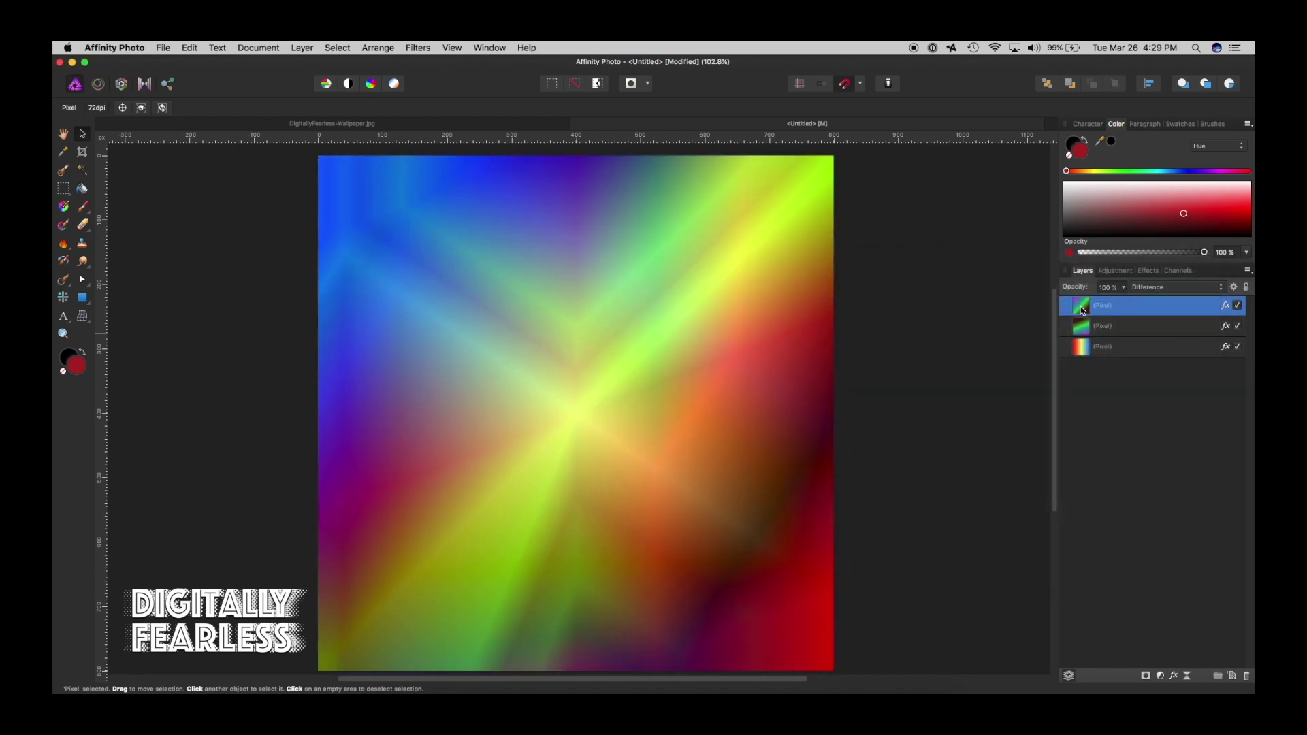
# Step: Duplicate the top gradient layer three more times, for six layers total
pyautogui.press('super+j')
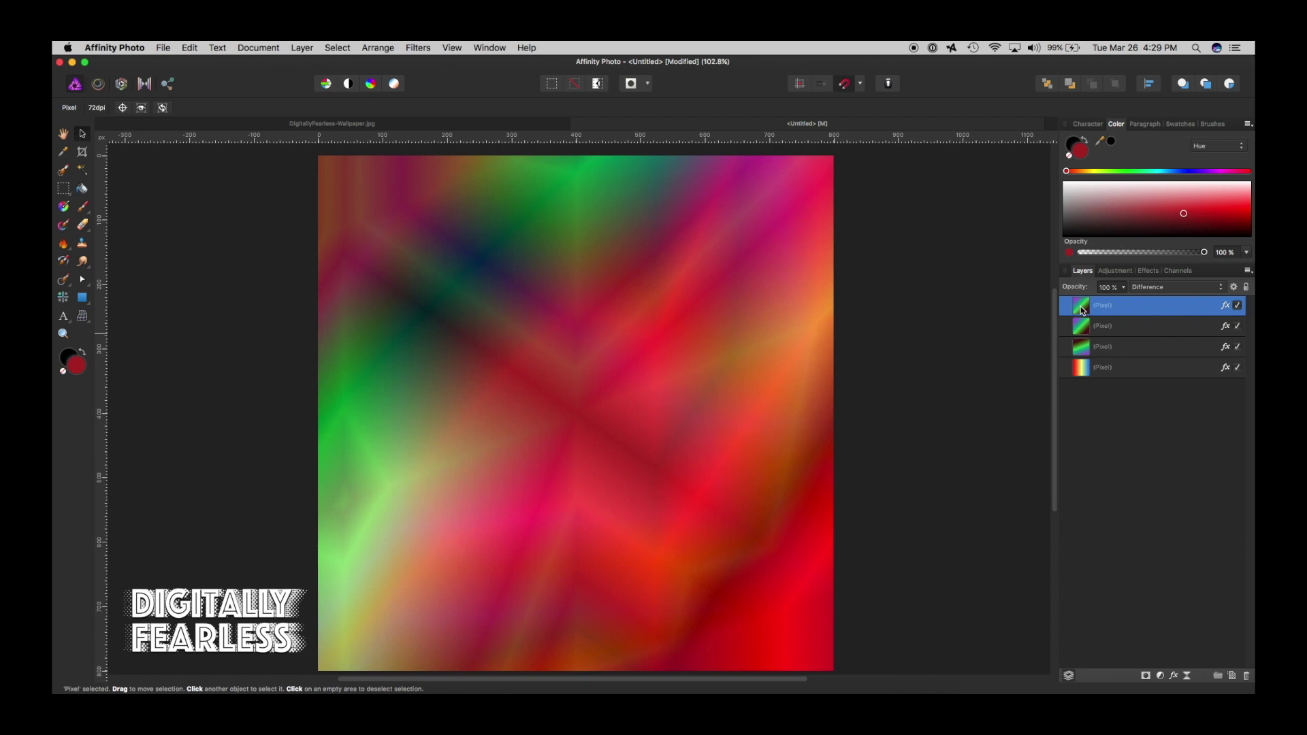
pyautogui.press('super+j')
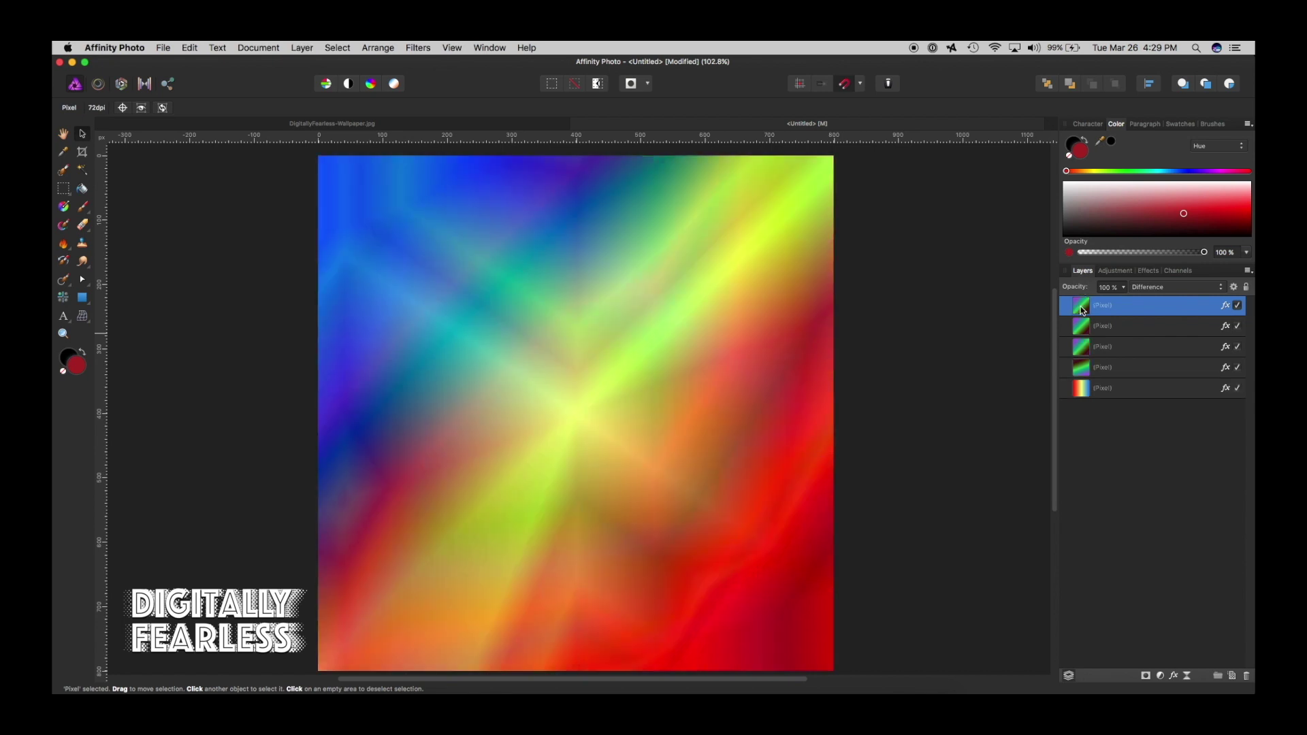
pyautogui.press('super+j')
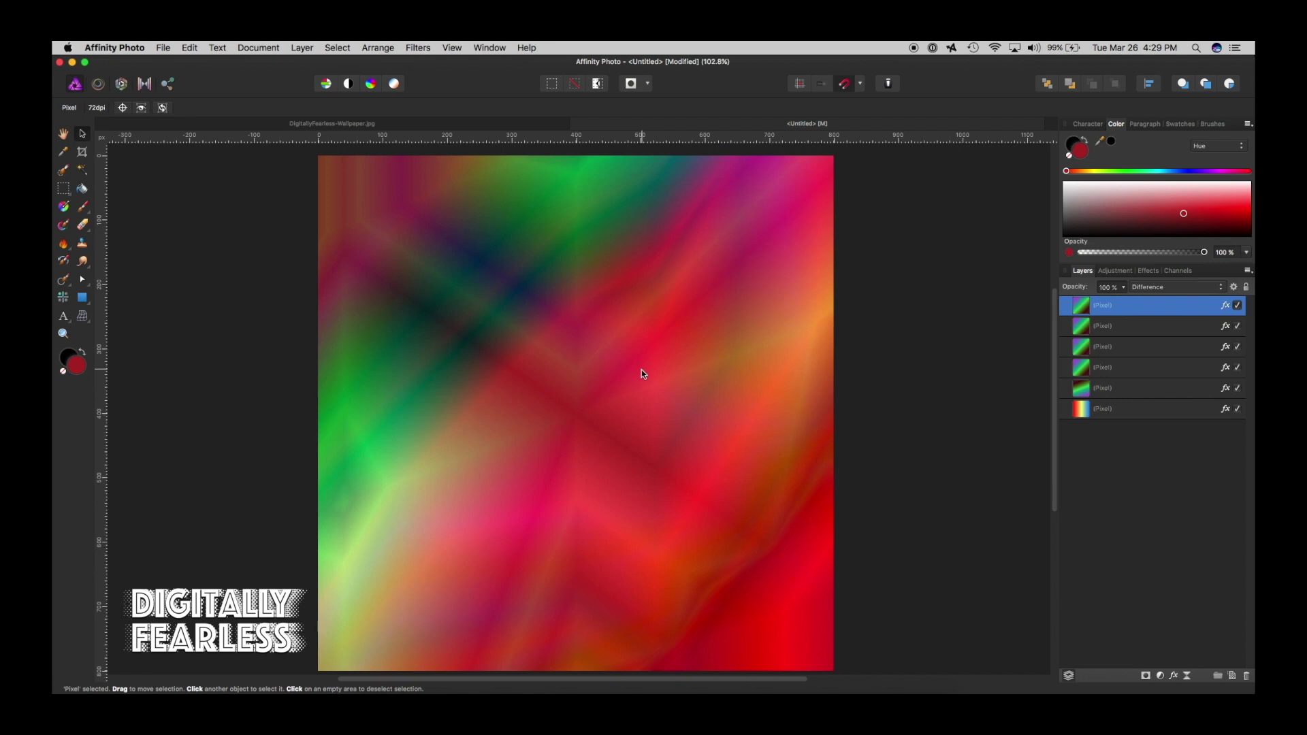
# Step: Adjust the third layer's gradient overlay angle to a new diagonal, then deselect all layers
pyautogui.click(1226, 348)
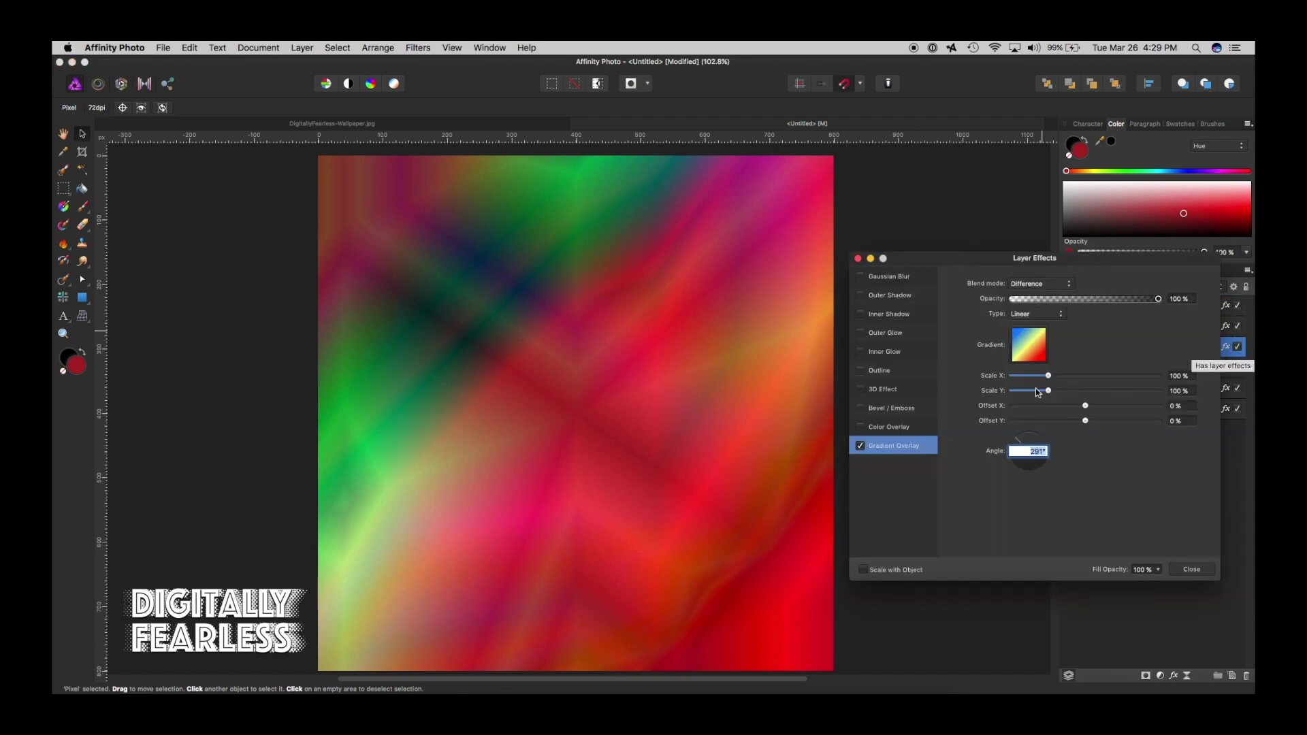
pyautogui.click(1027, 437)
pyautogui.click(1021, 441)
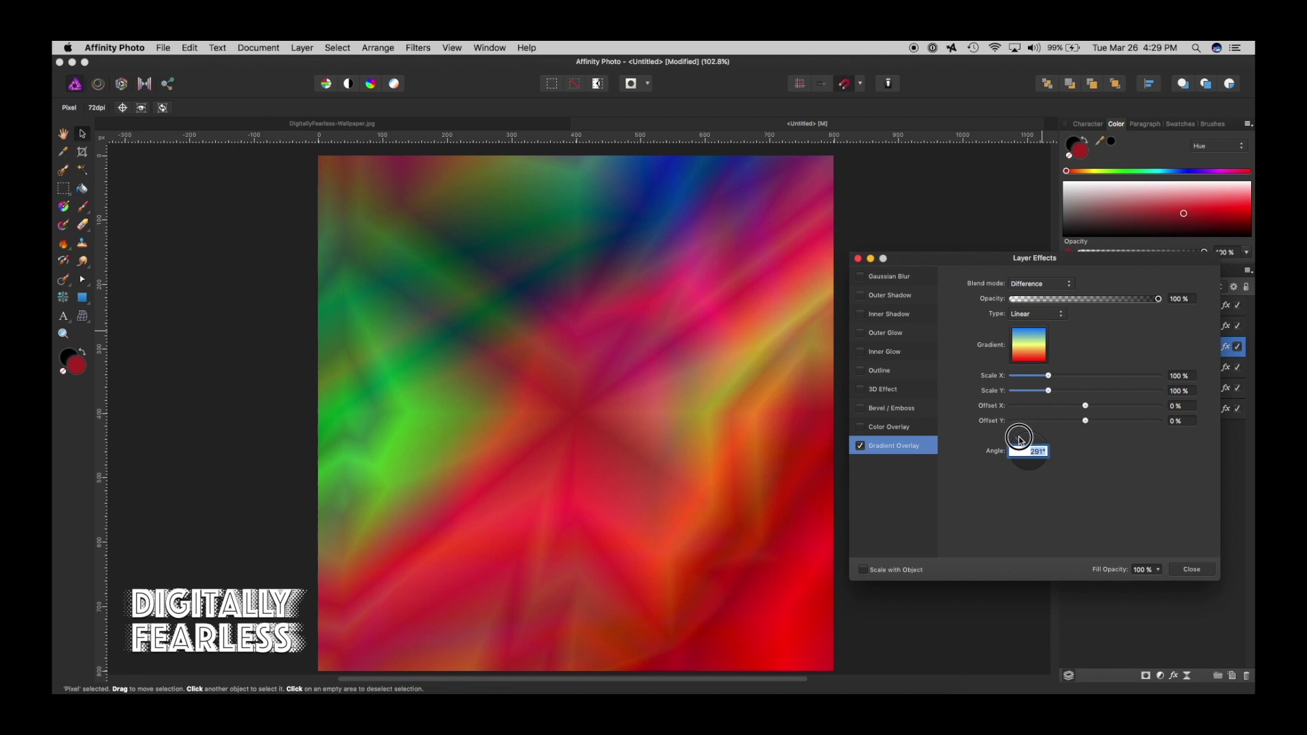
pyautogui.click(1021, 440)
pyautogui.click(1019, 440)
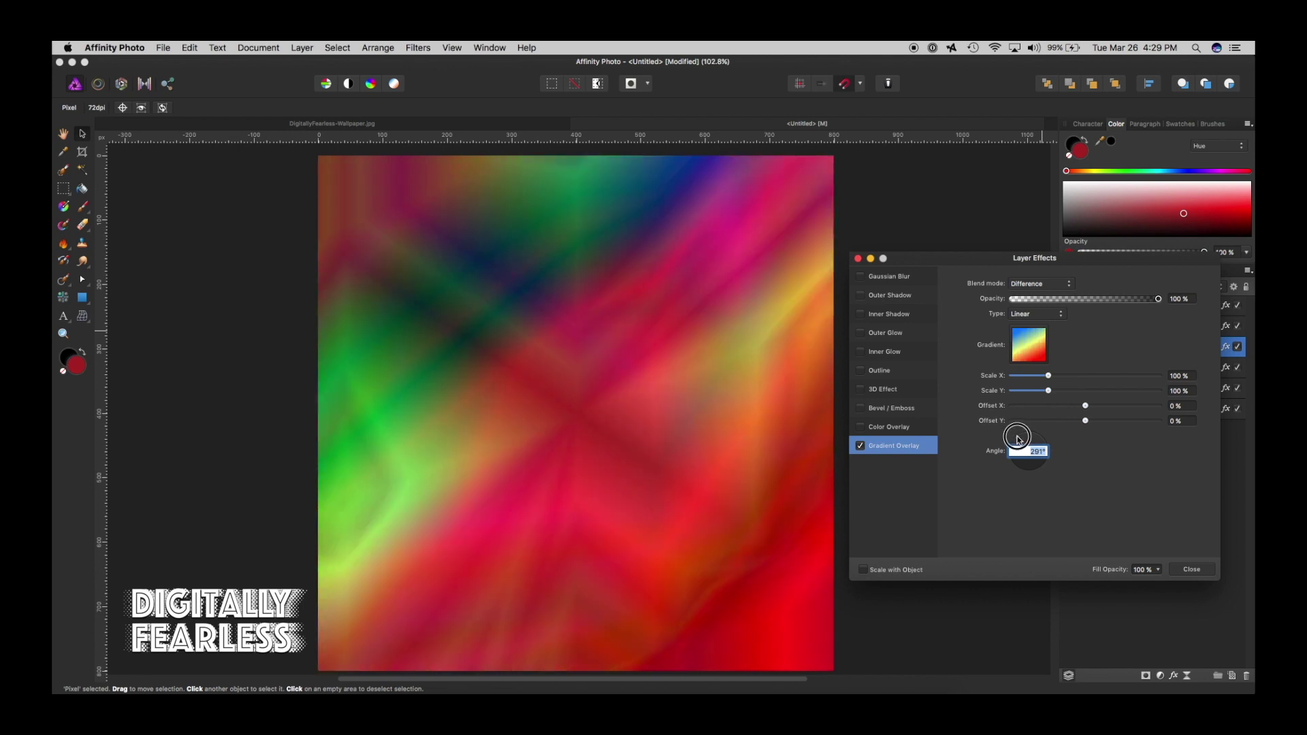
pyautogui.click(1018, 441)
pyautogui.click(1201, 569)
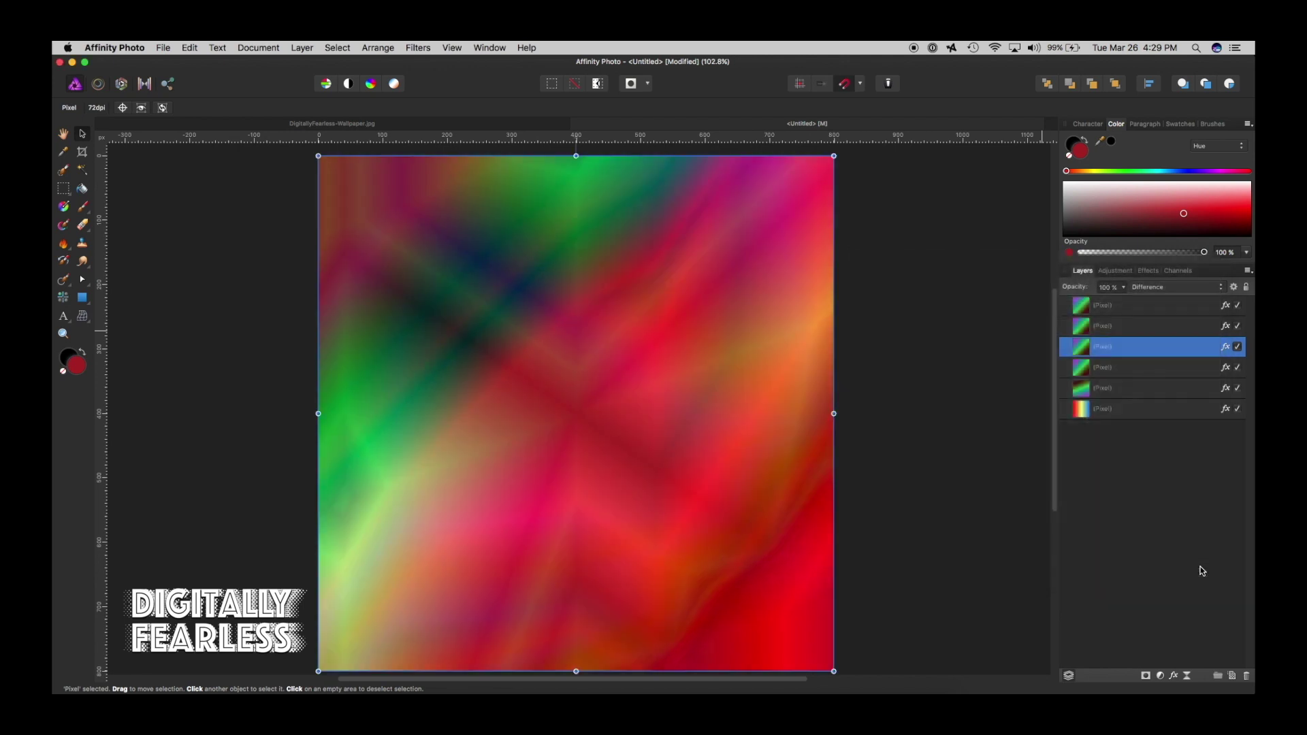
pyautogui.click(1198, 540)
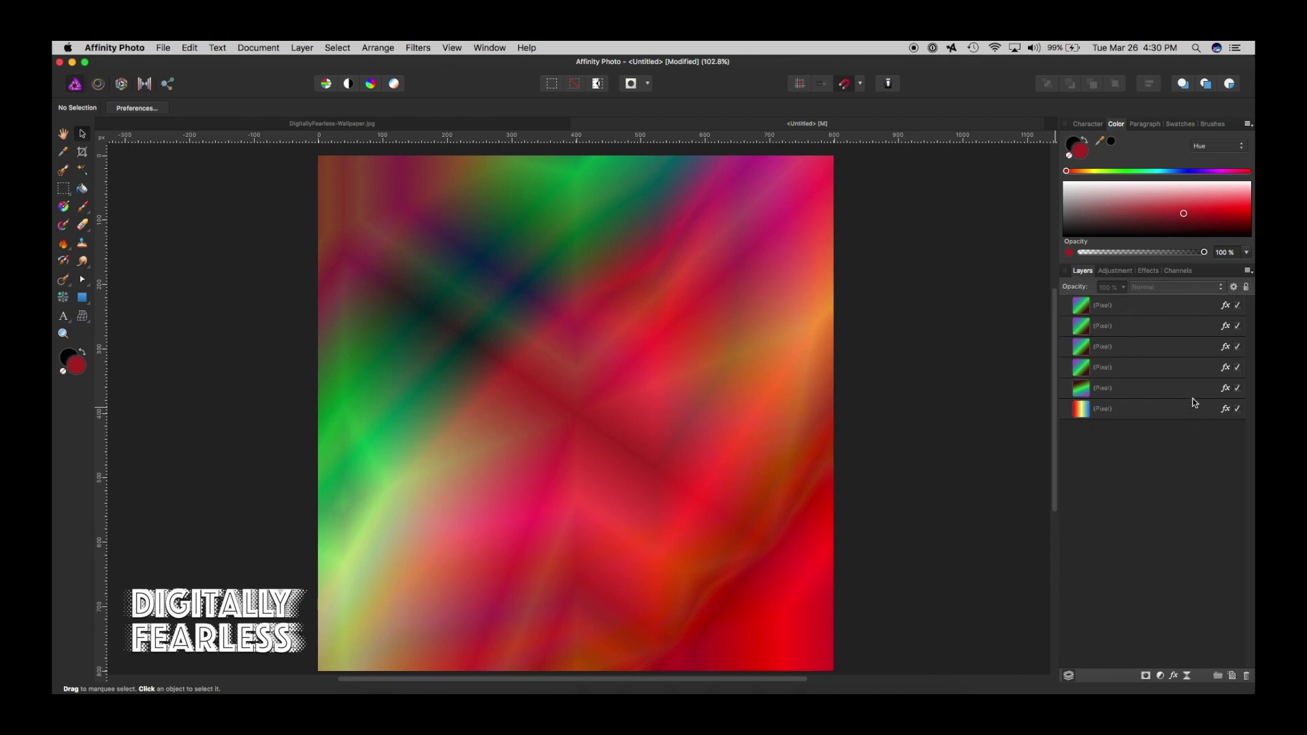
# Step: Merge visible layers into a new Pixel layer and delete the six original gradient layers
pyautogui.click(296, 49)
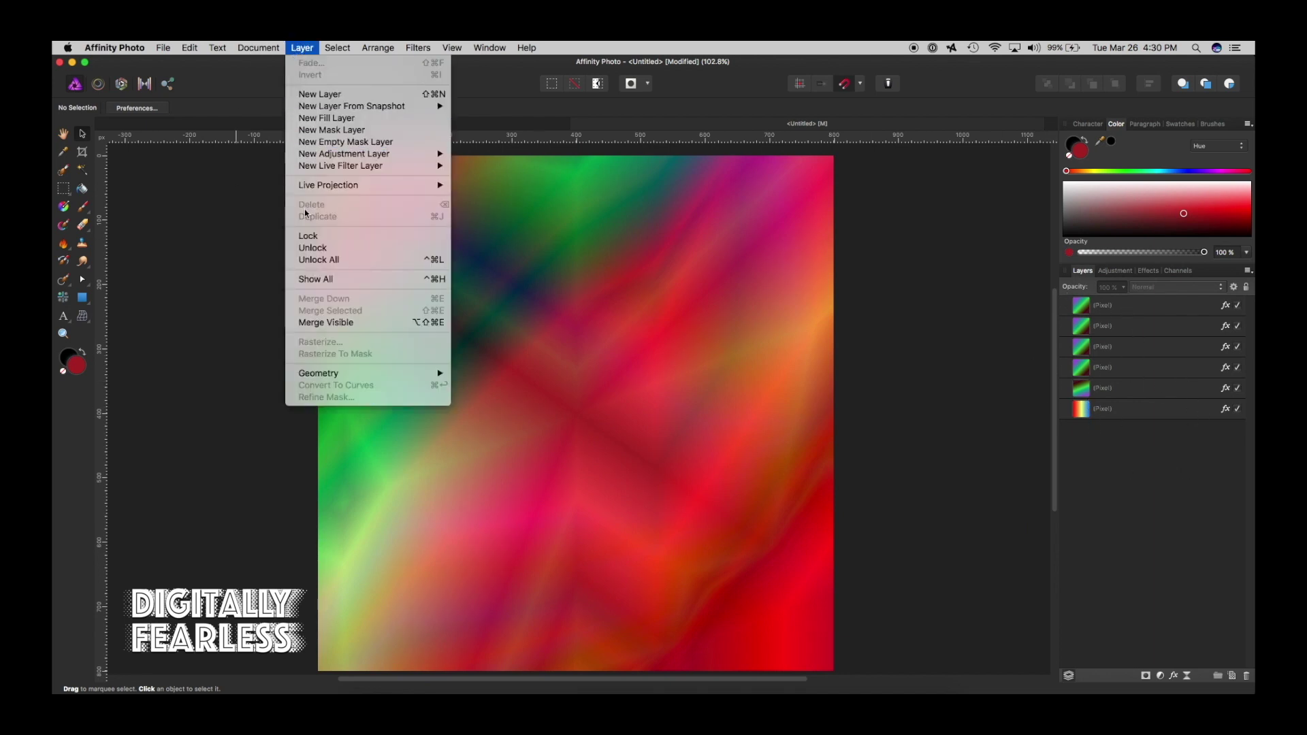
pyautogui.click(342, 322)
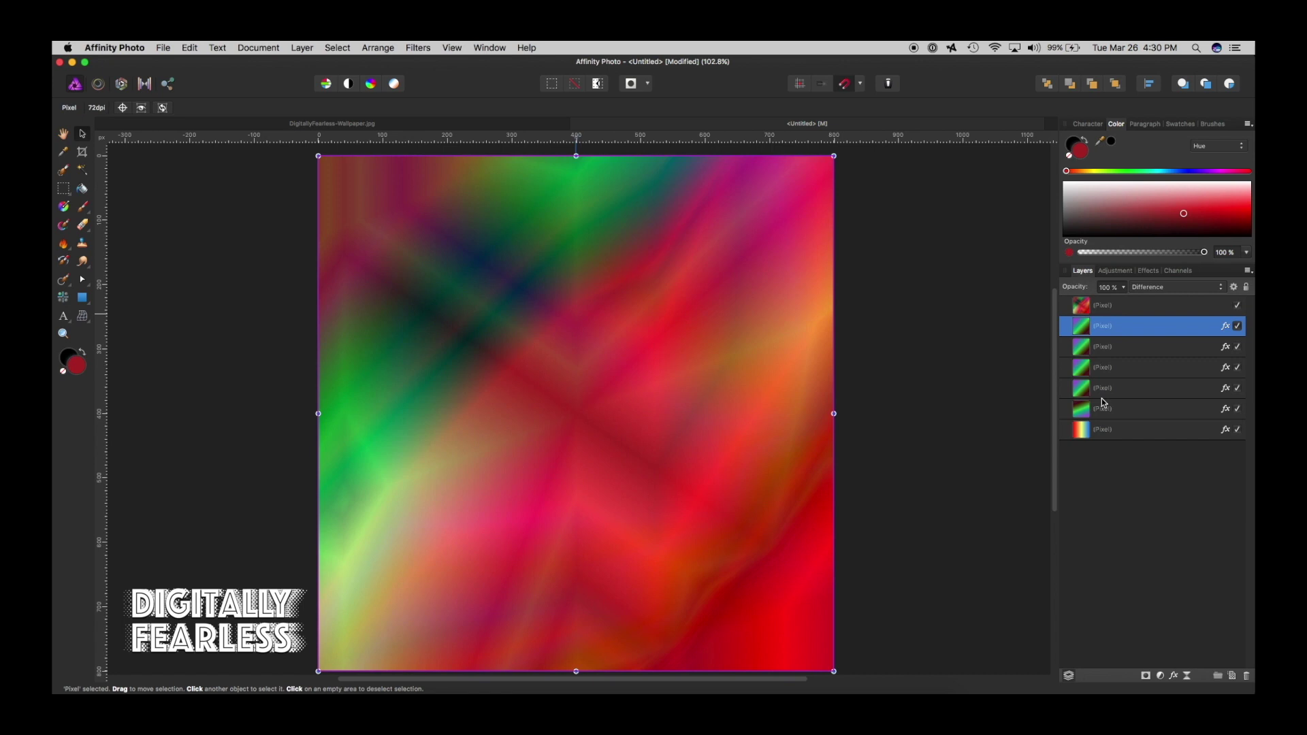
pyautogui.click(1119, 327)
pyautogui.keyDown('shift'); pyautogui.click(1084, 430); pyautogui.keyUp('shift')
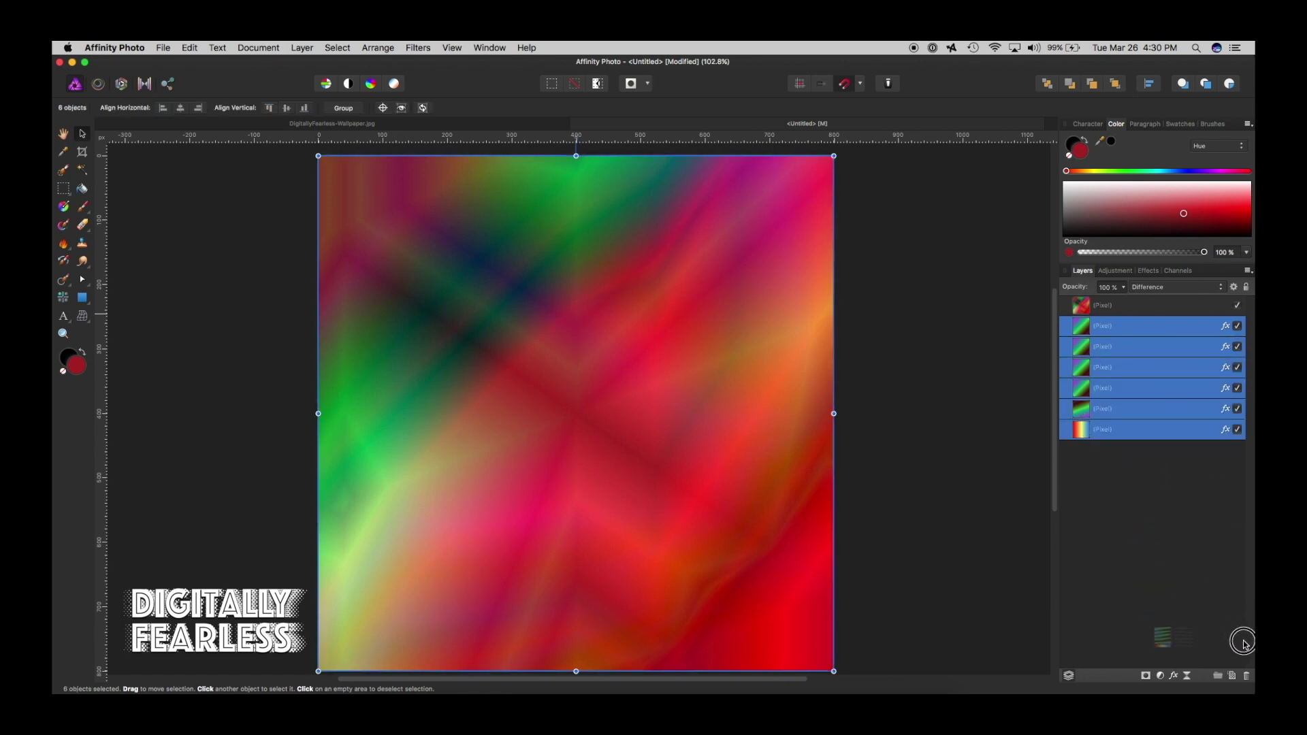
pyautogui.click(1245, 677)
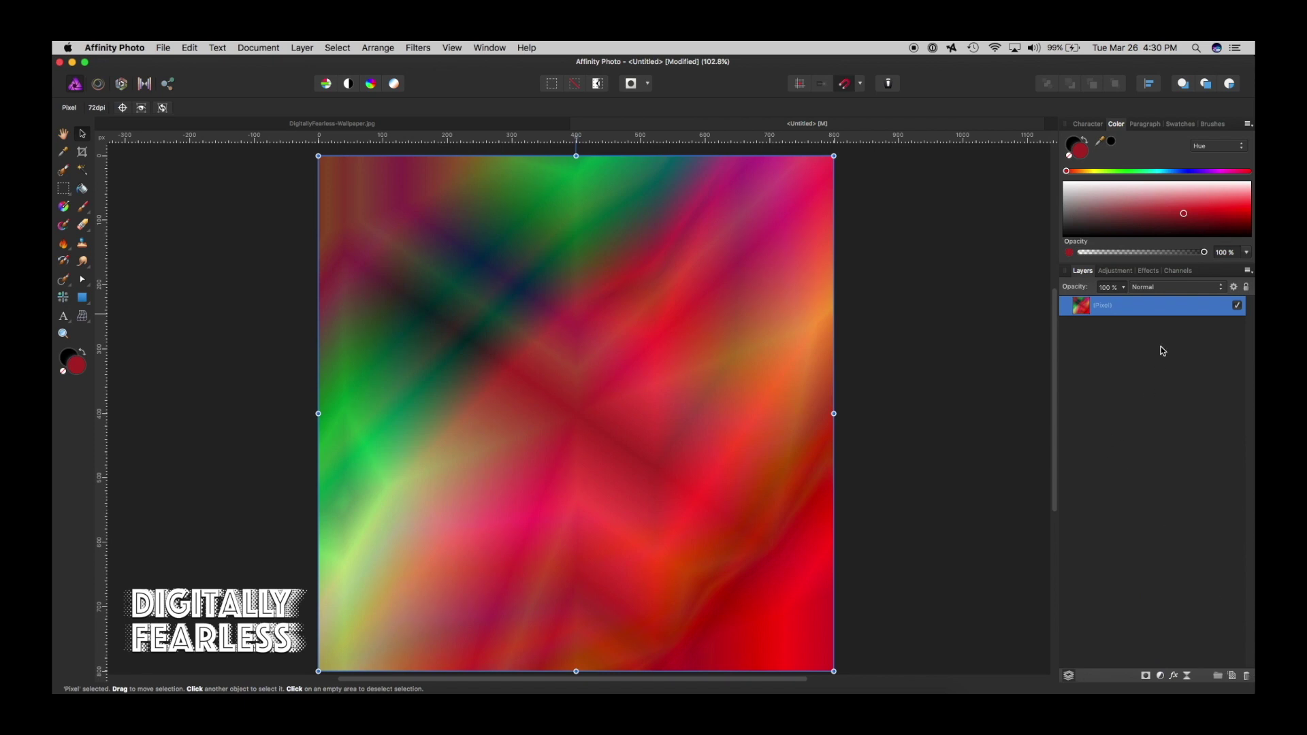
# Step: Toggle the merged layer's visibility to check it, then reselect it
pyautogui.click(1237, 306)
pyautogui.click(1236, 306)
pyautogui.click(1141, 409)
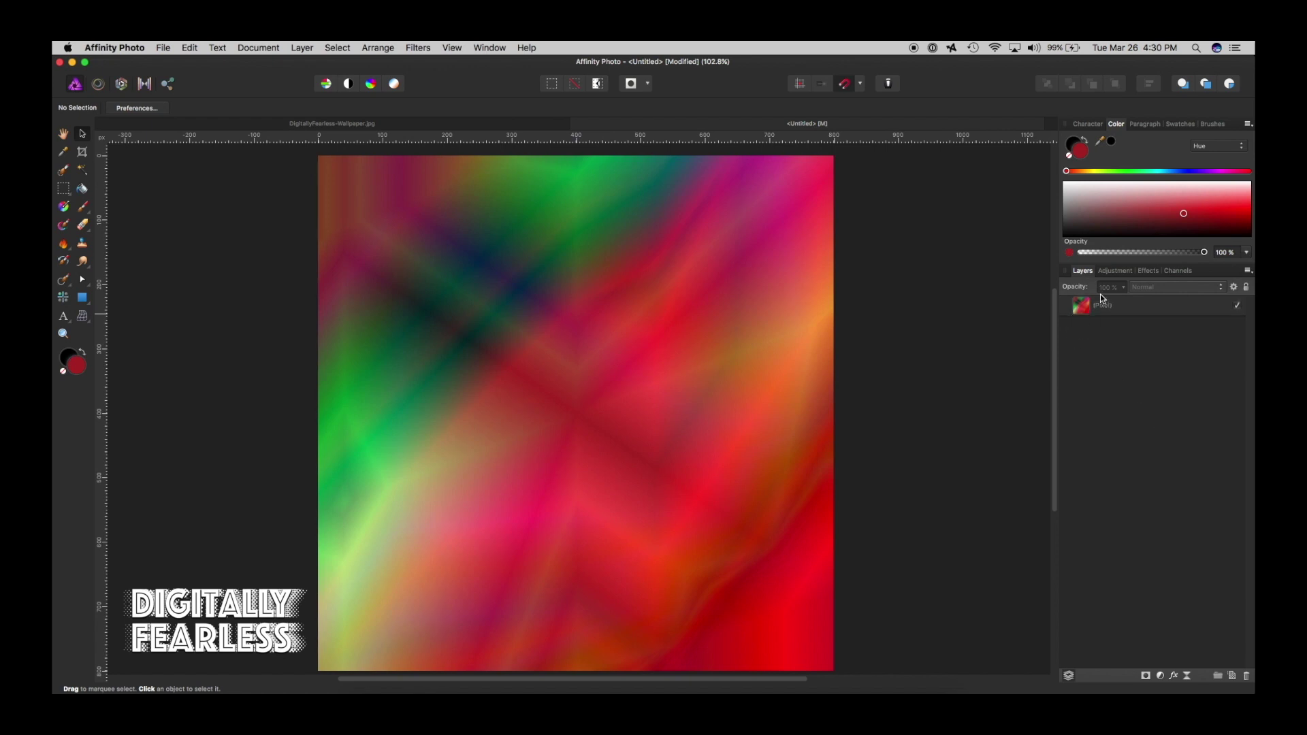
pyautogui.click(1104, 313)
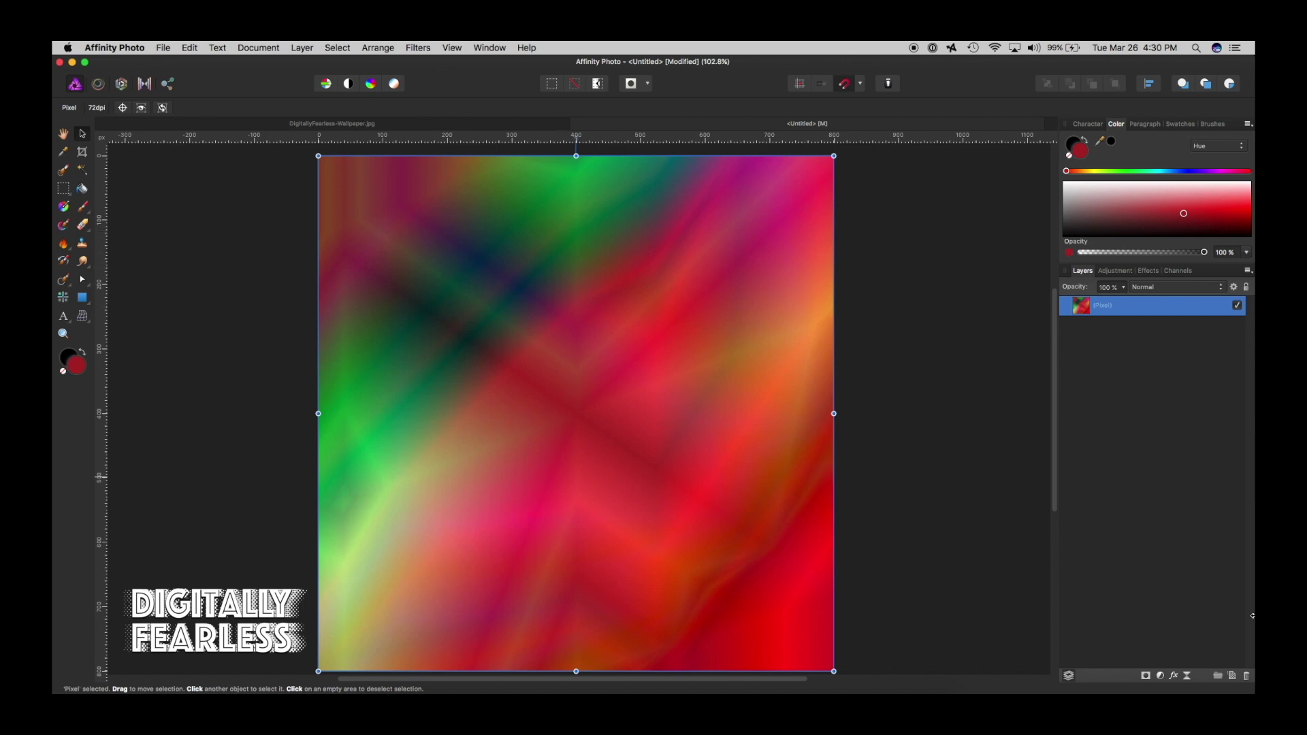
pyautogui.click(1160, 678)
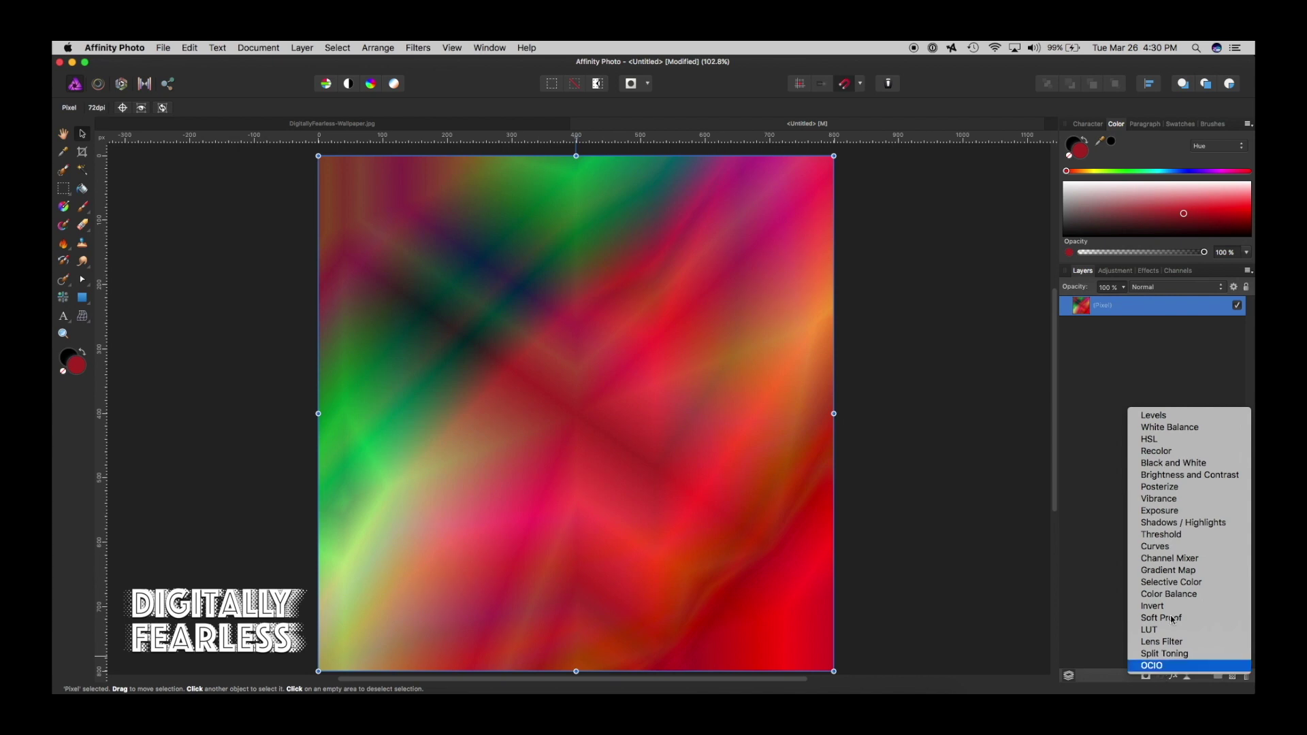
pyautogui.click(1163, 440)
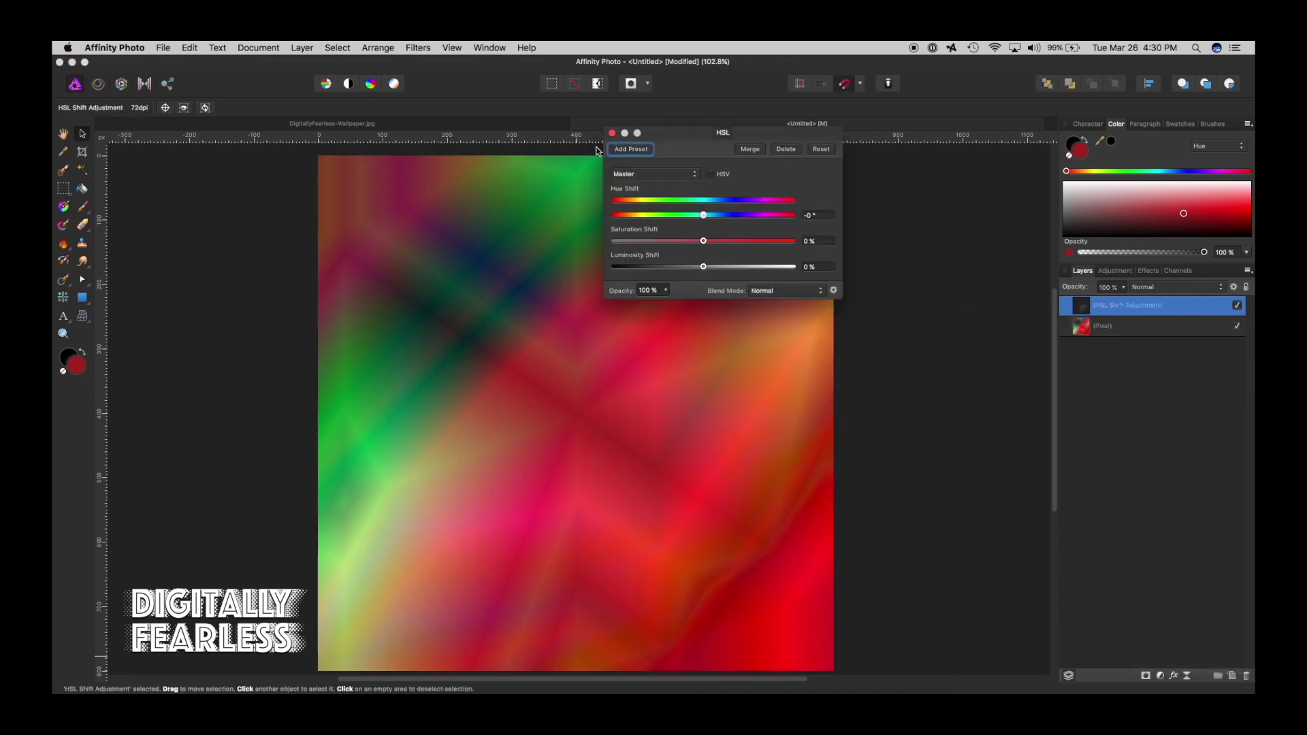
pyautogui.moveTo(703, 139); pyautogui.dragTo(1100, 357)
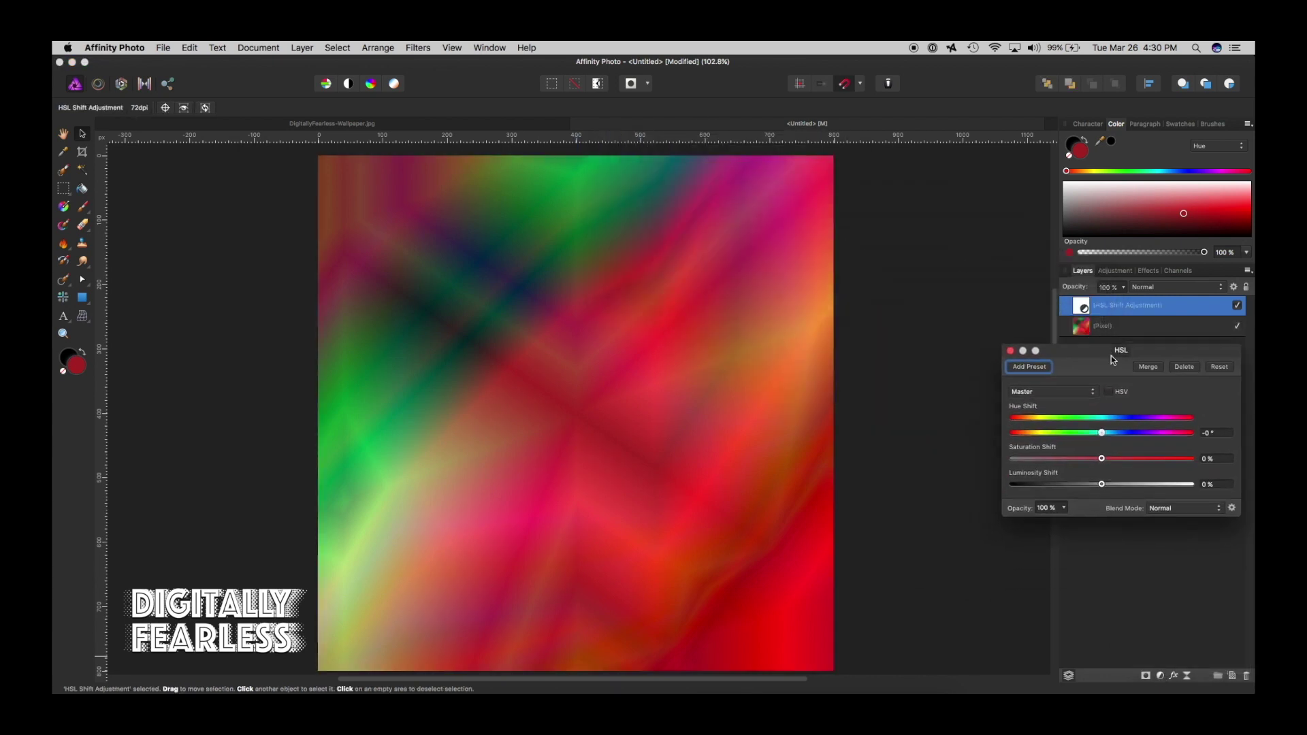
pyautogui.moveTo(1097, 460); pyautogui.dragTo(973, 478)
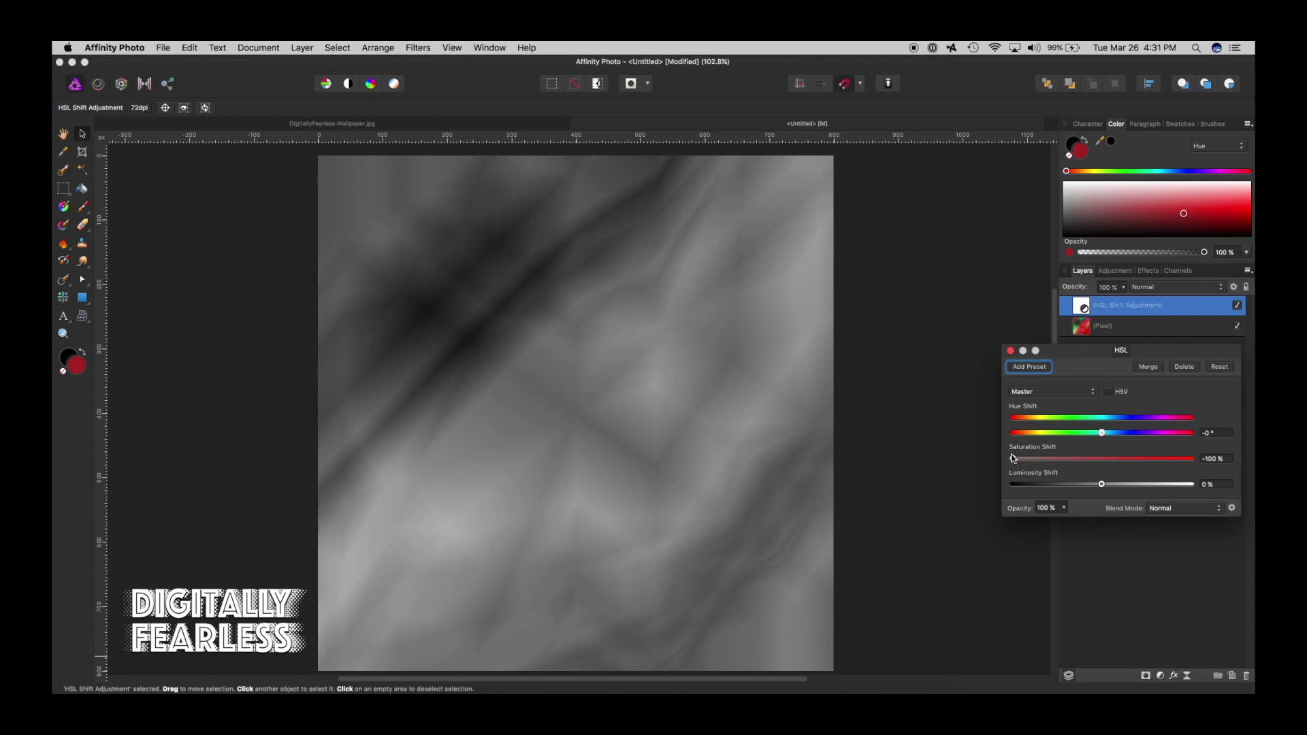
pyautogui.moveTo(1013, 461); pyautogui.dragTo(1102, 460)
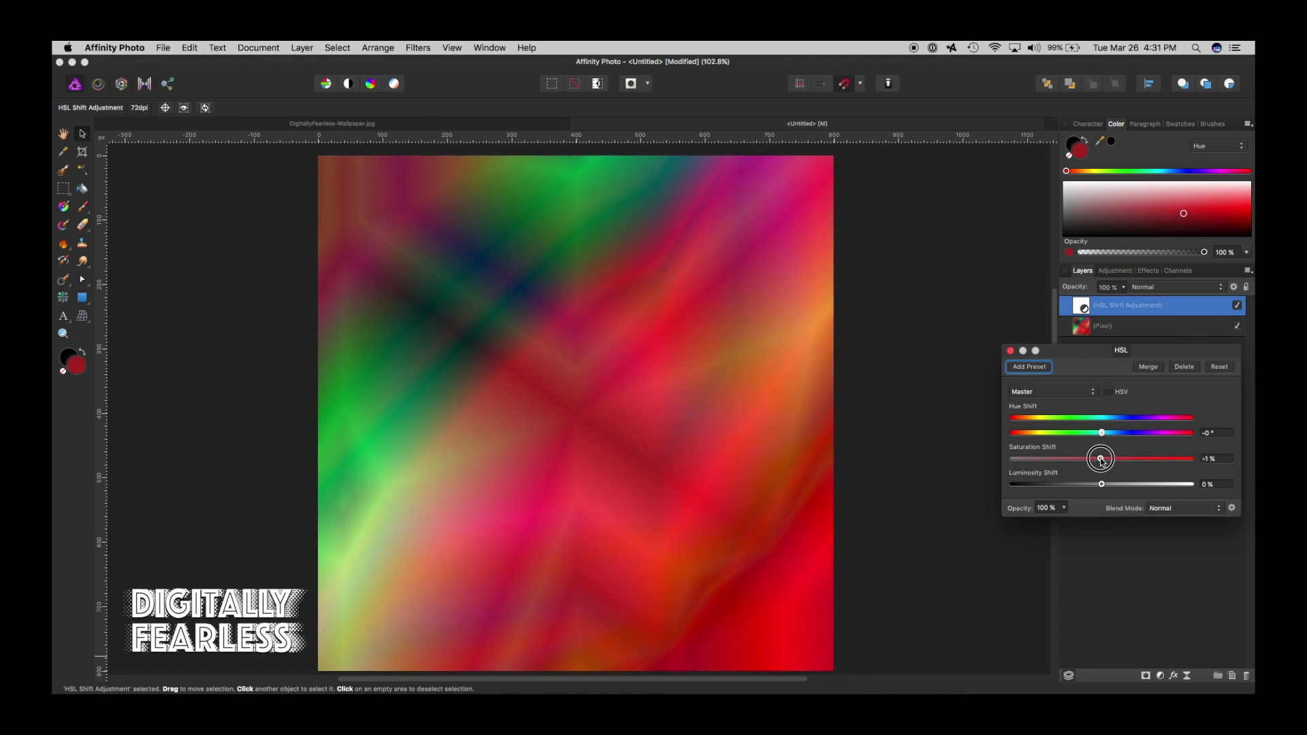
pyautogui.click(1010, 350)
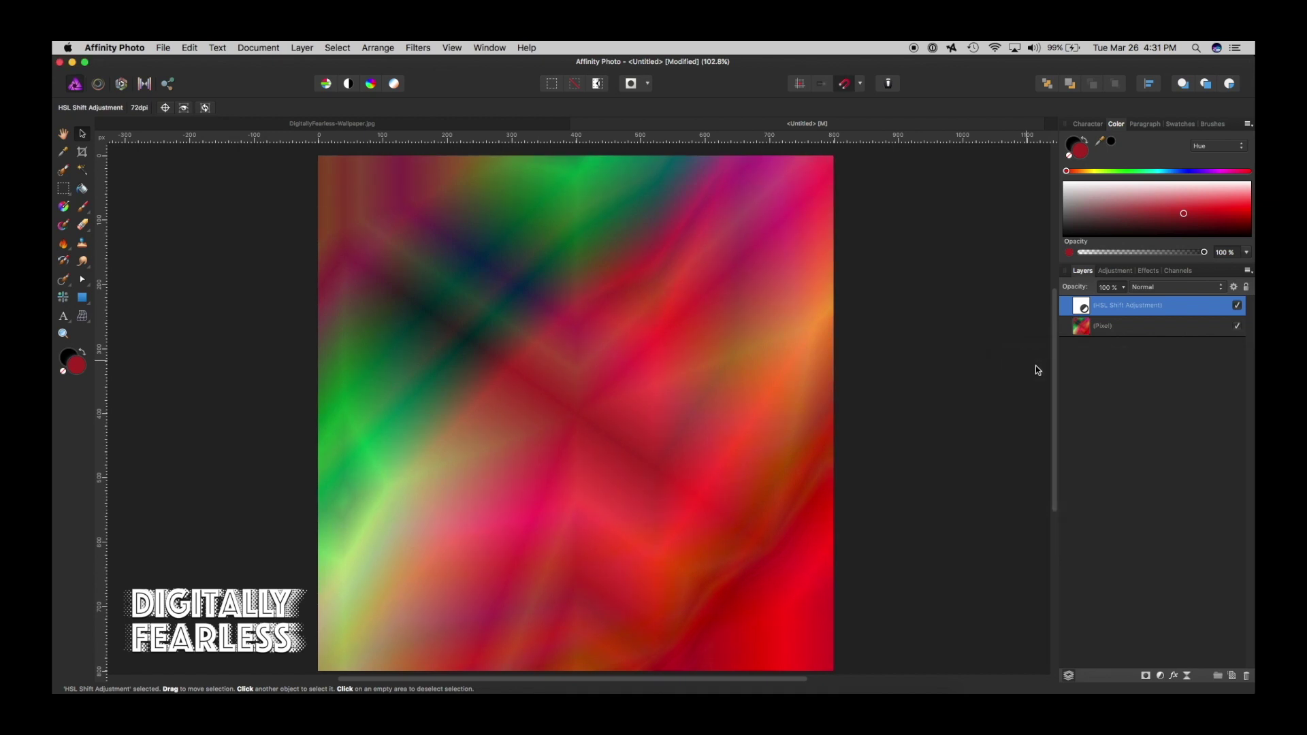
pyautogui.click(1111, 443)
pyautogui.click(1164, 304)
pyautogui.press('Delete')
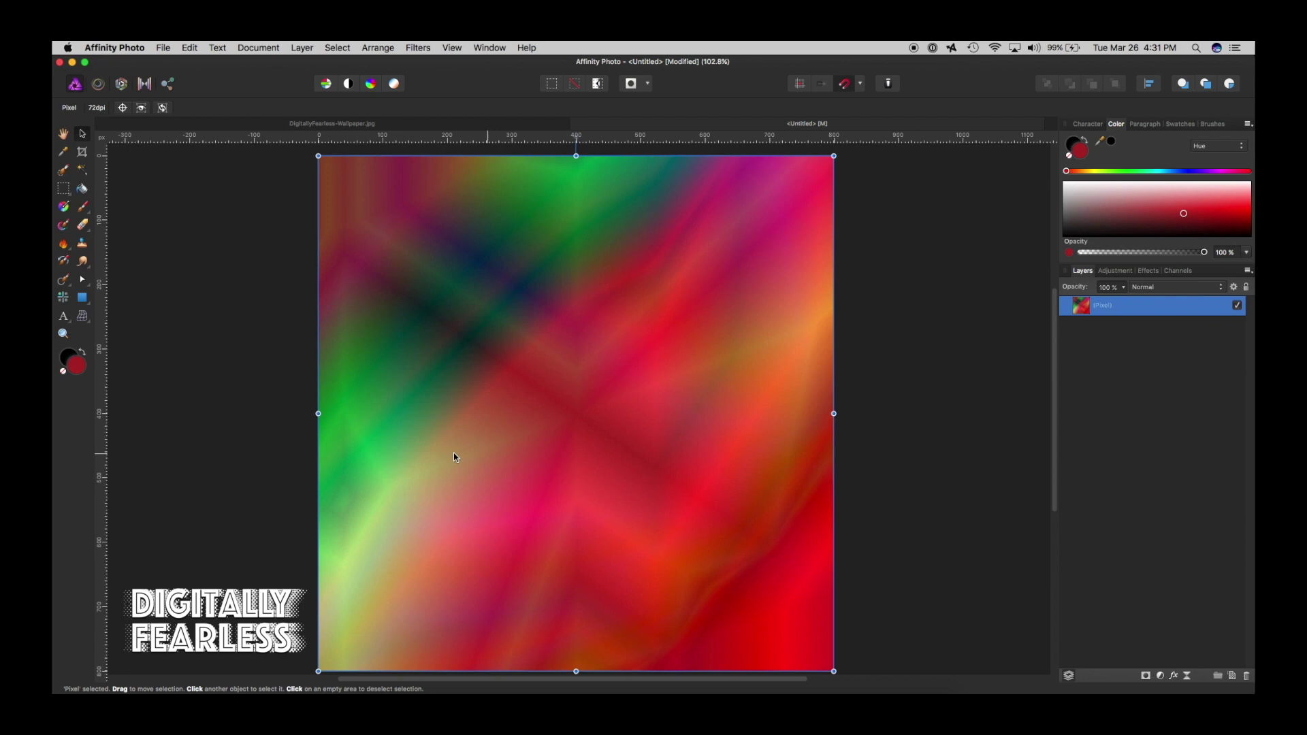
# Step: Export the image as JPEG to the Desktop, overwriting the existing testpattern.jpg
pyautogui.click(162, 48)
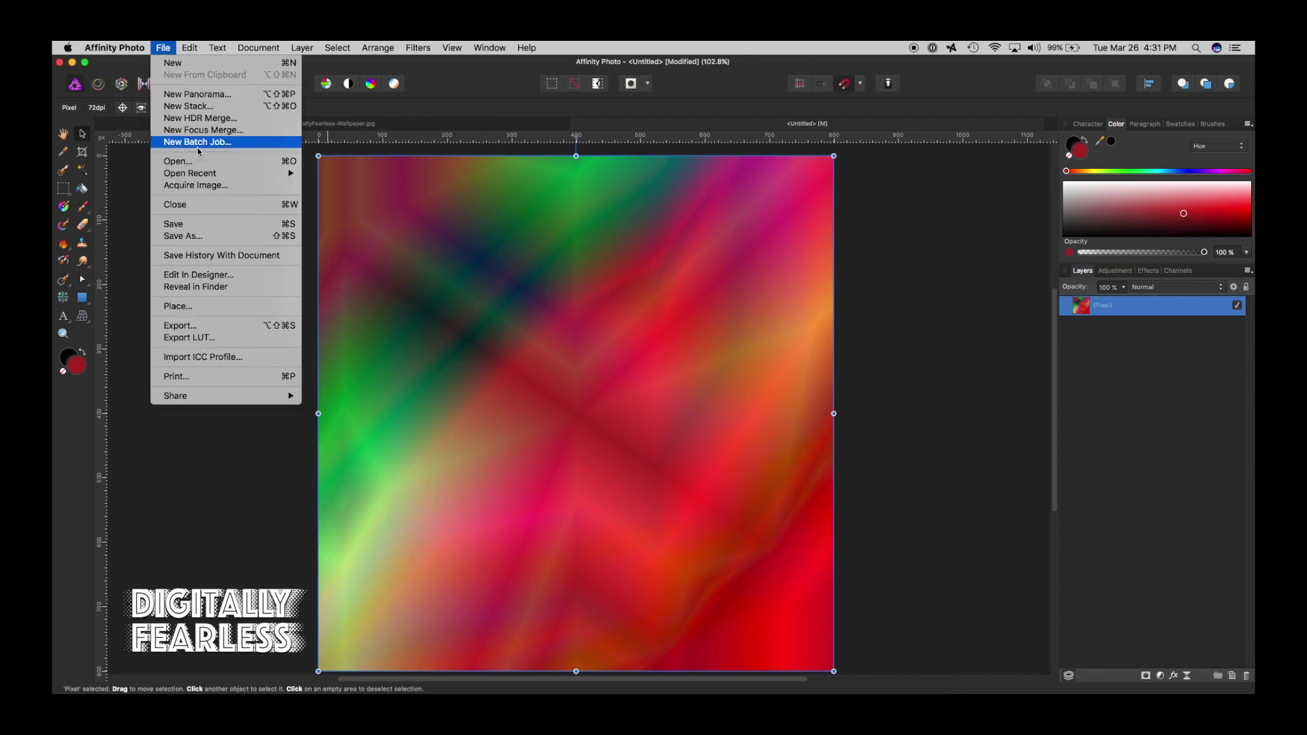
pyautogui.click(184, 326)
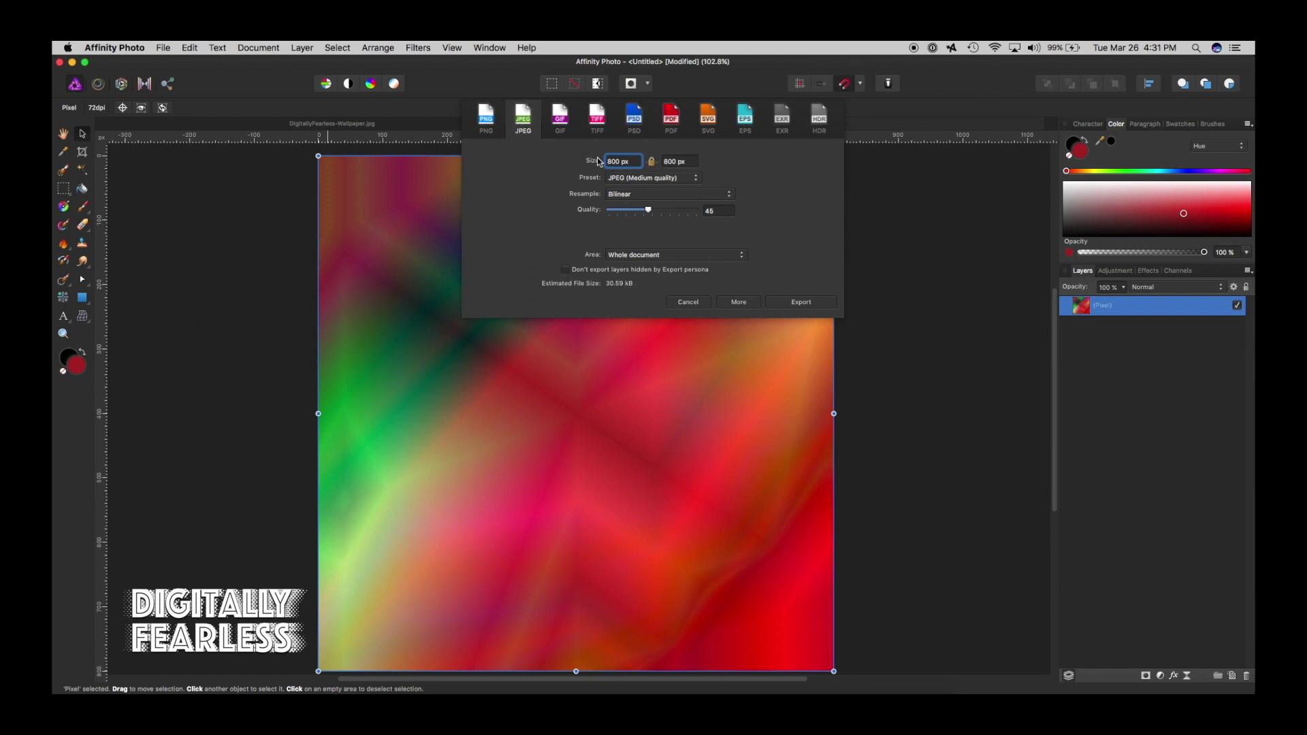
pyautogui.click(818, 307)
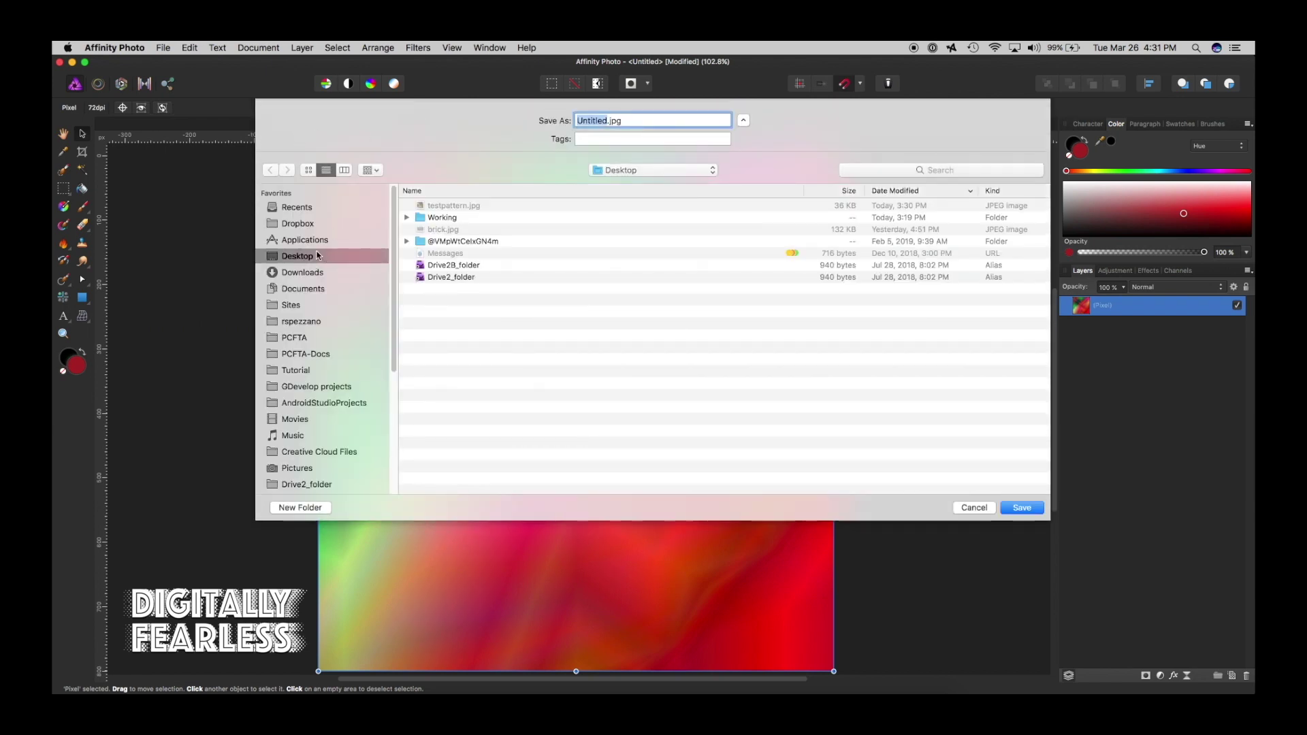
pyautogui.click(441, 207)
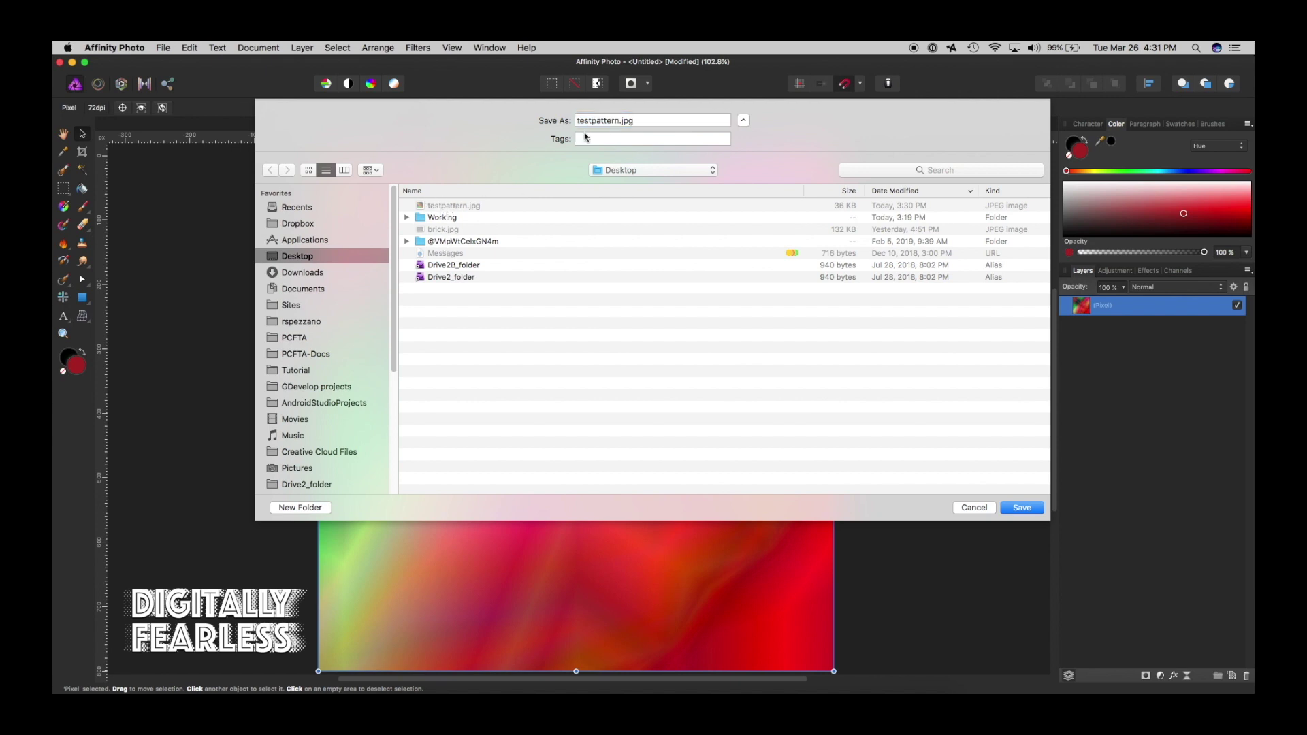
pyautogui.click(1029, 510)
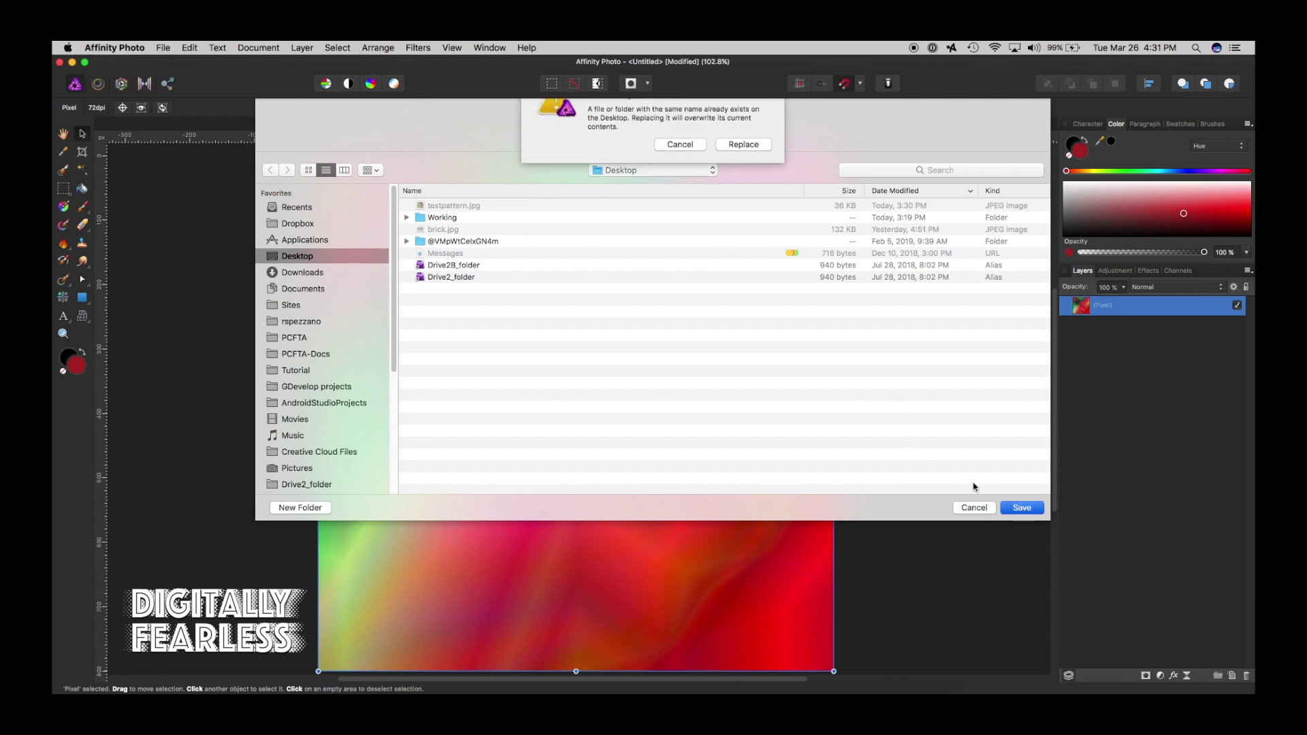
pyautogui.click(754, 176)
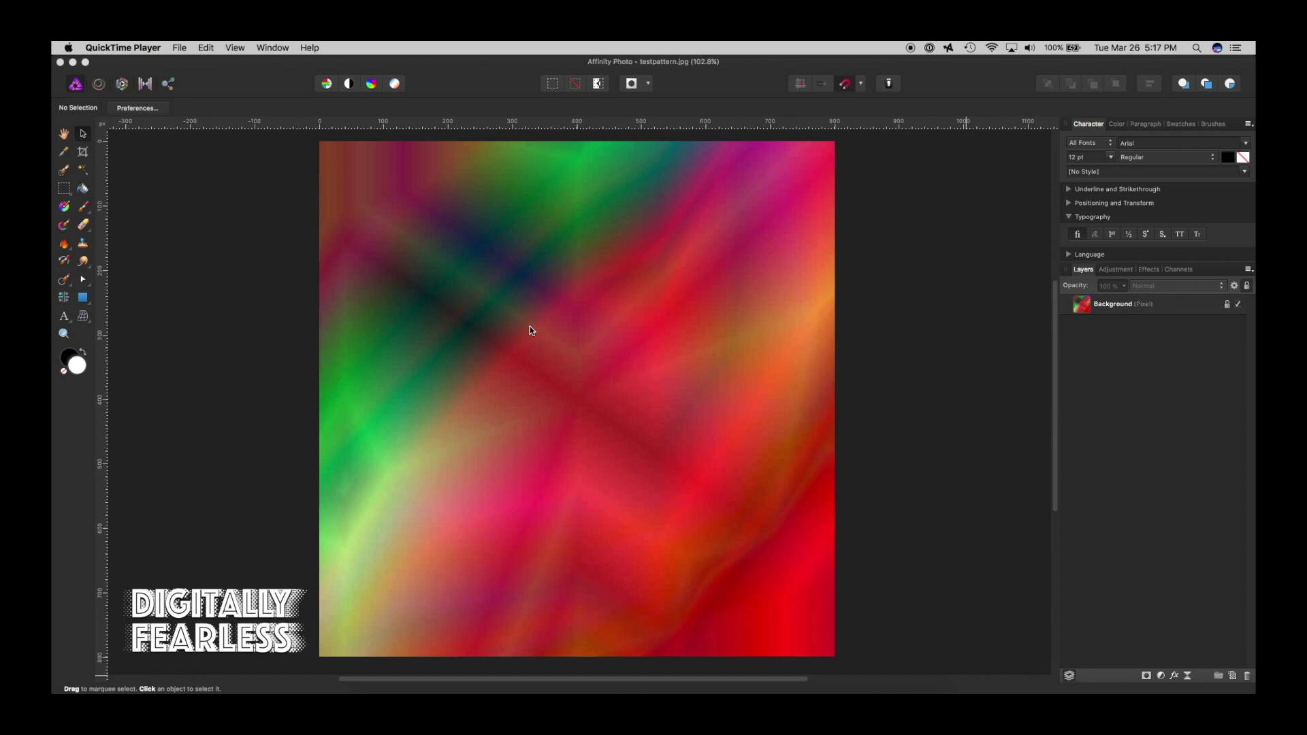
# Step: Select the Background layer and show the Filters > Distort submenu
pyautogui.click(1084, 308)
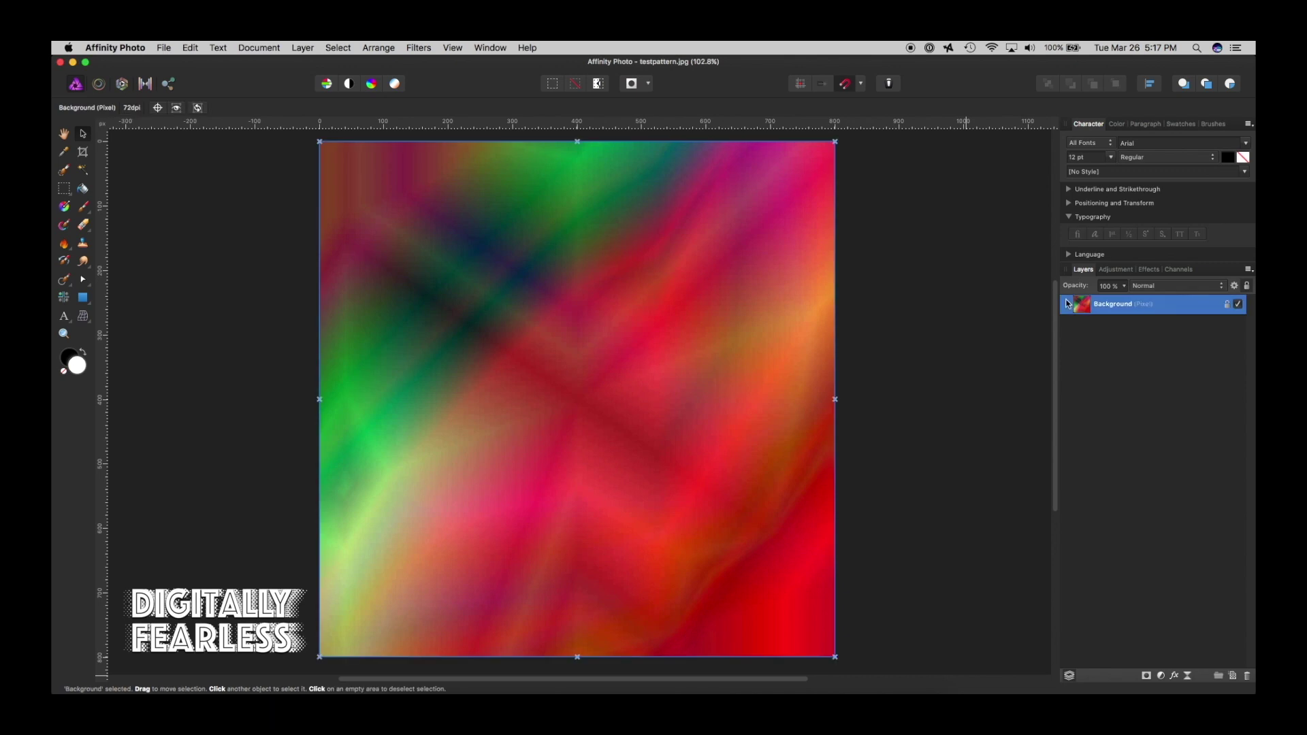
pyautogui.click(420, 48)
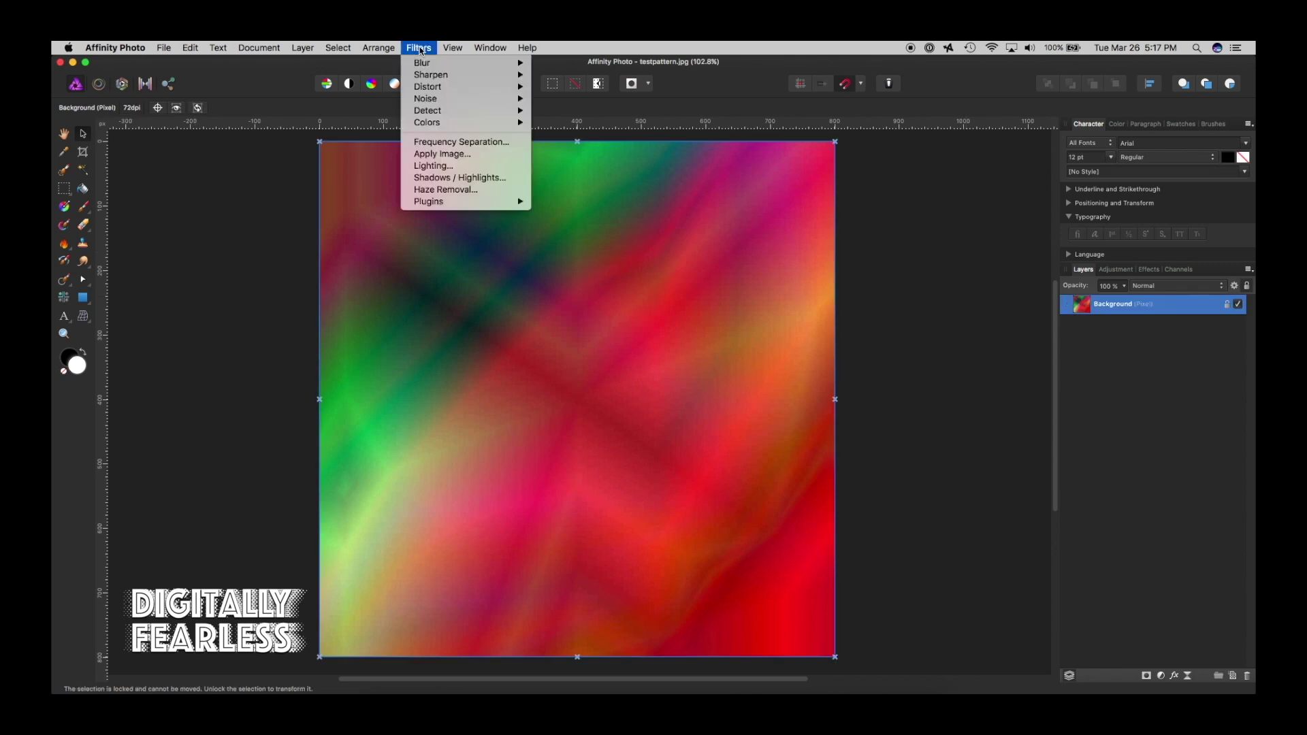
pyautogui.moveTo(433, 89)
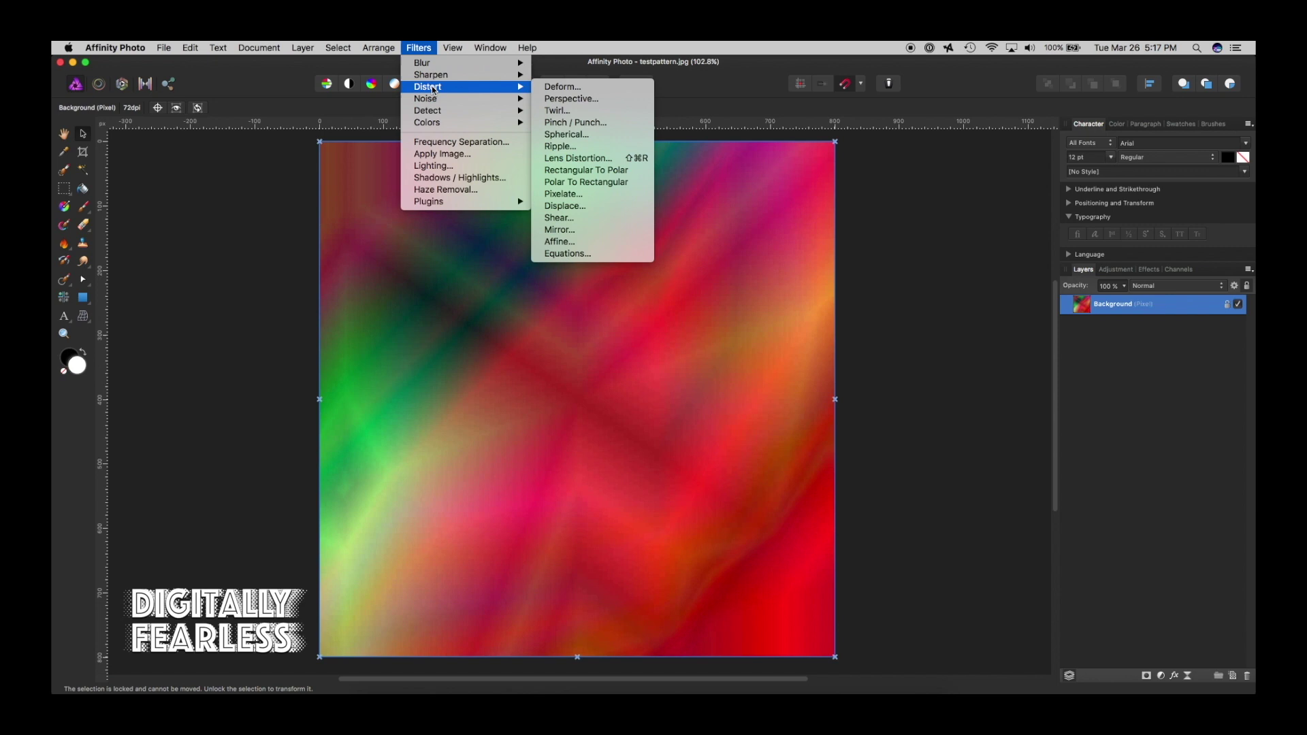
# Step: Apply a Mirror filter with 4 mirrors and a 180° input angle for a symmetric diamond pattern
pyautogui.click(553, 230)
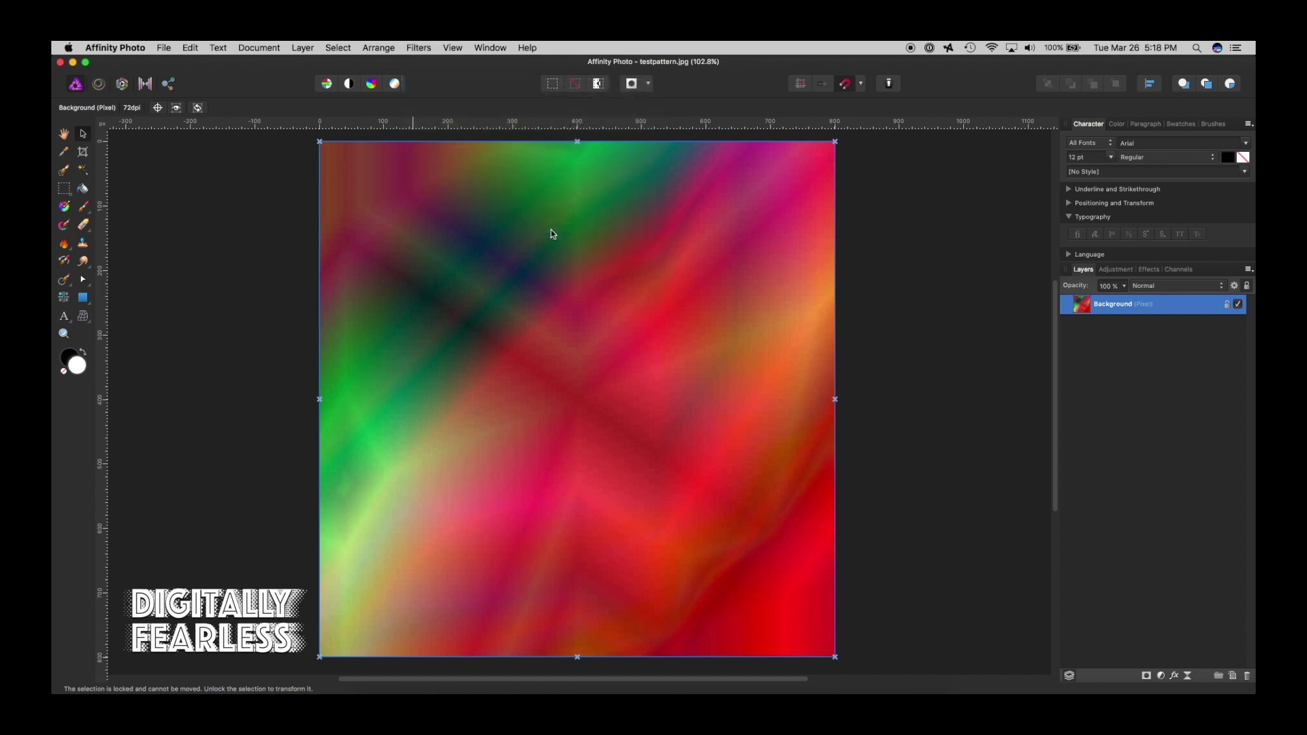
pyautogui.moveTo(916, 551); pyautogui.dragTo(950, 453)
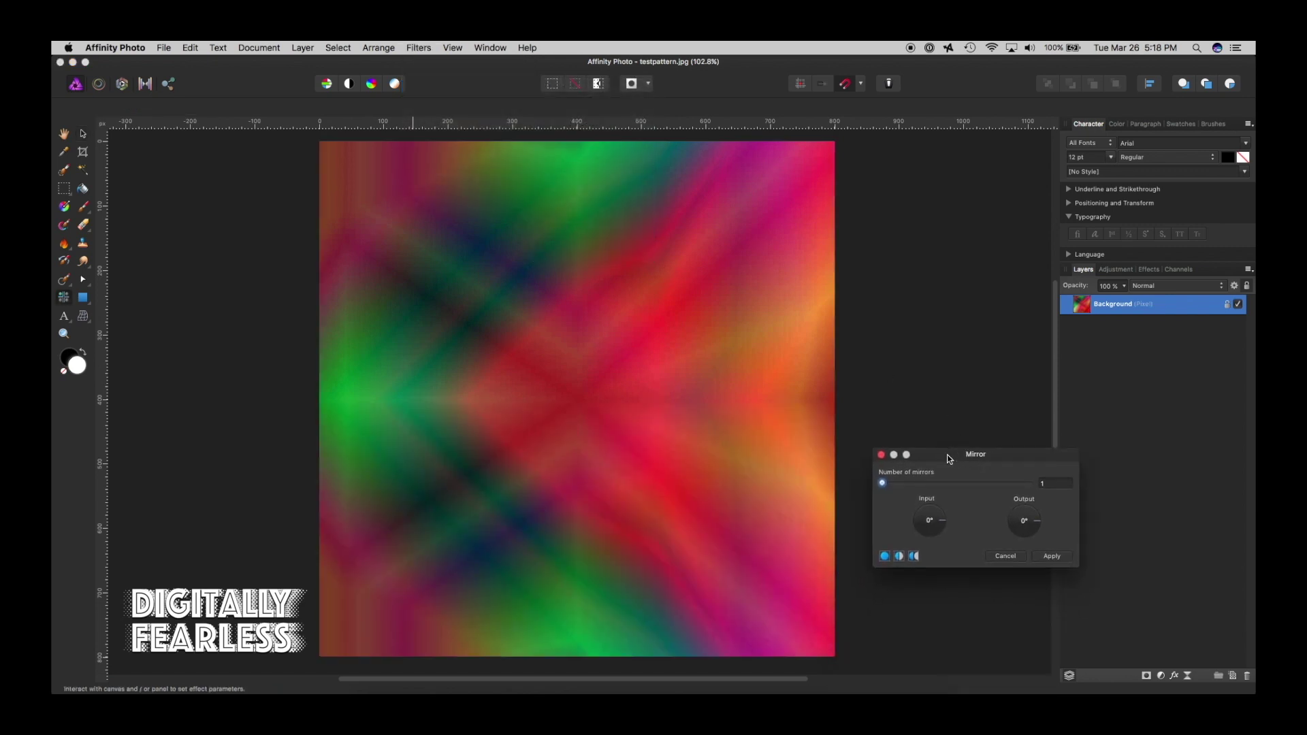
pyautogui.moveTo(883, 484); pyautogui.dragTo(908, 486)
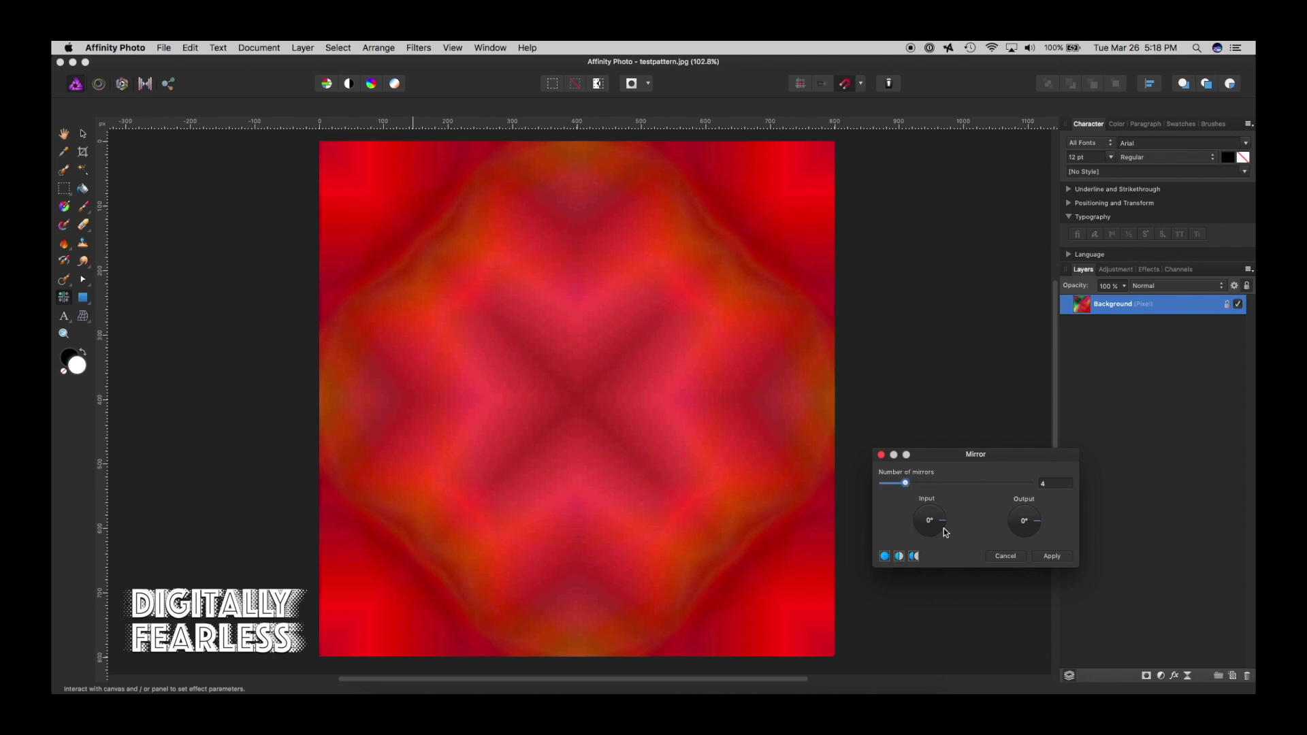
pyautogui.moveTo(944, 529); pyautogui.dragTo(917, 528)
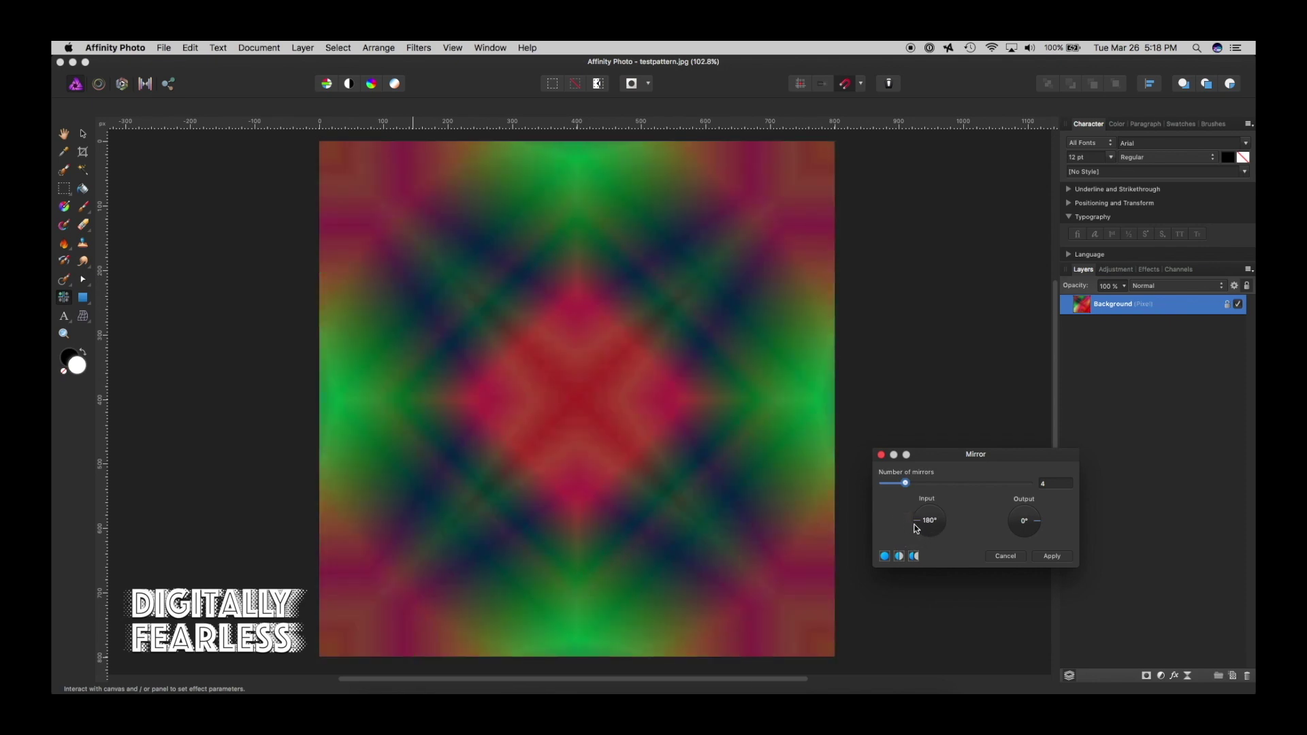
pyautogui.click(1051, 557)
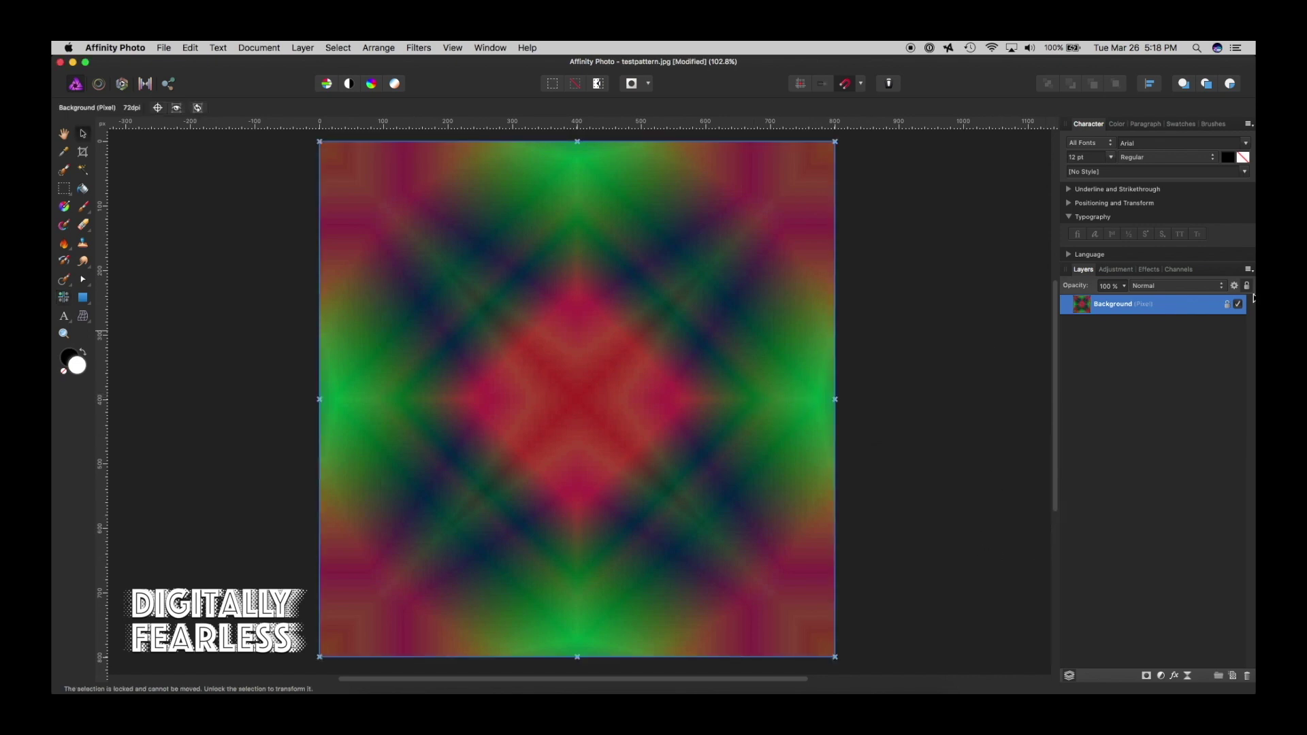
# Step: Export the image as JPEG to the Desktop as testpattern2.jpg, replacing the existing file
pyautogui.doubleClick(1100, 307)
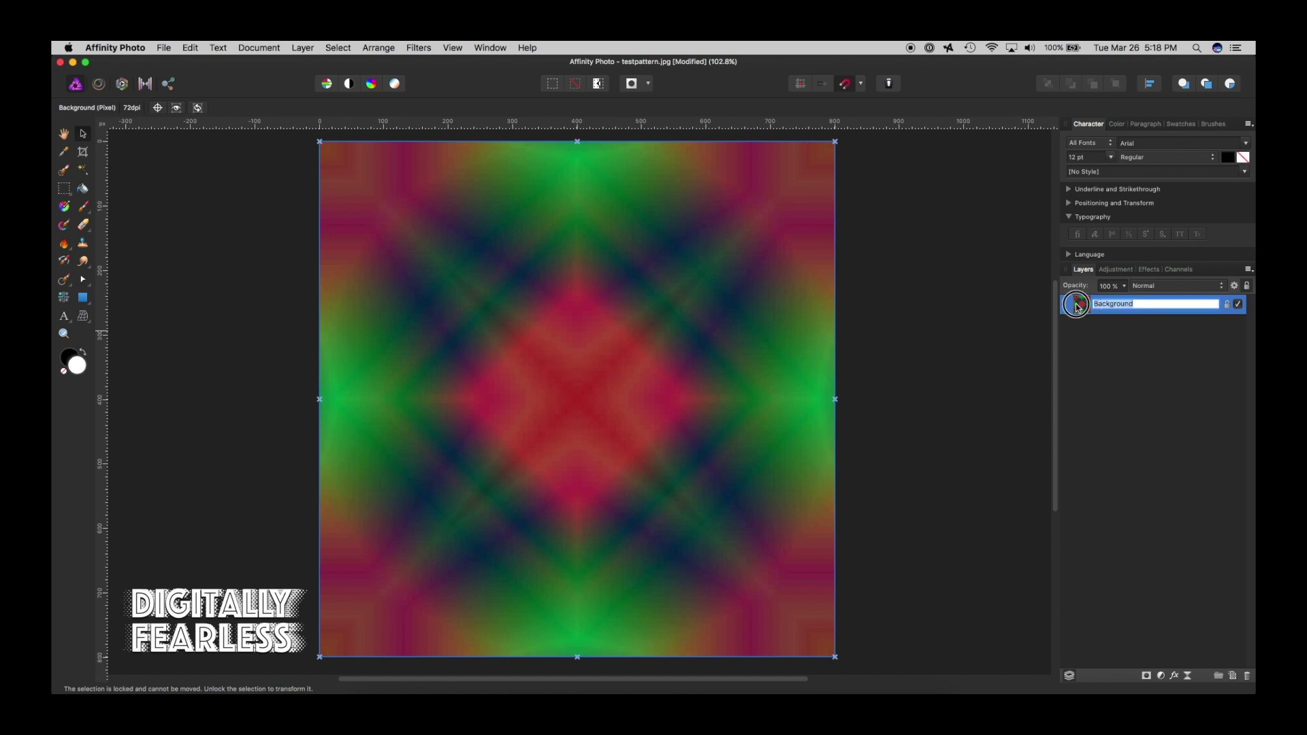
pyautogui.click(162, 47)
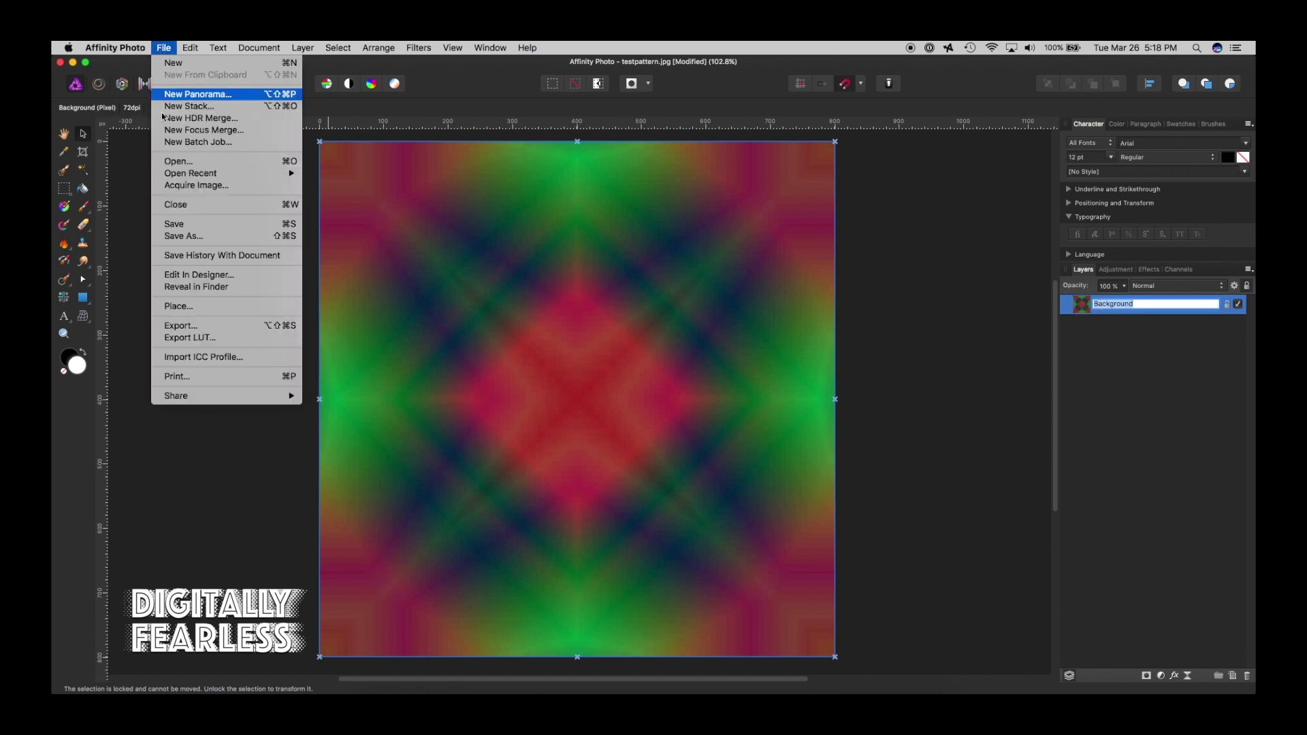
pyautogui.click(191, 328)
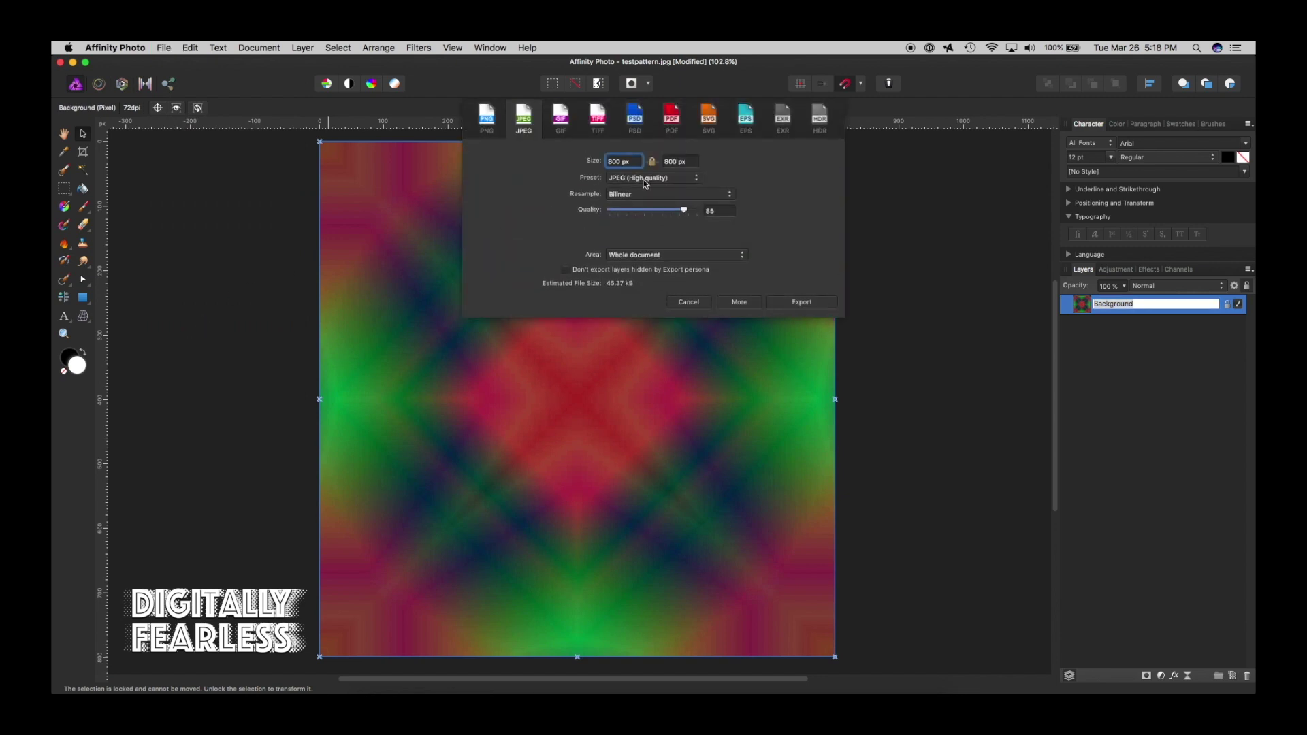
pyautogui.click(803, 302)
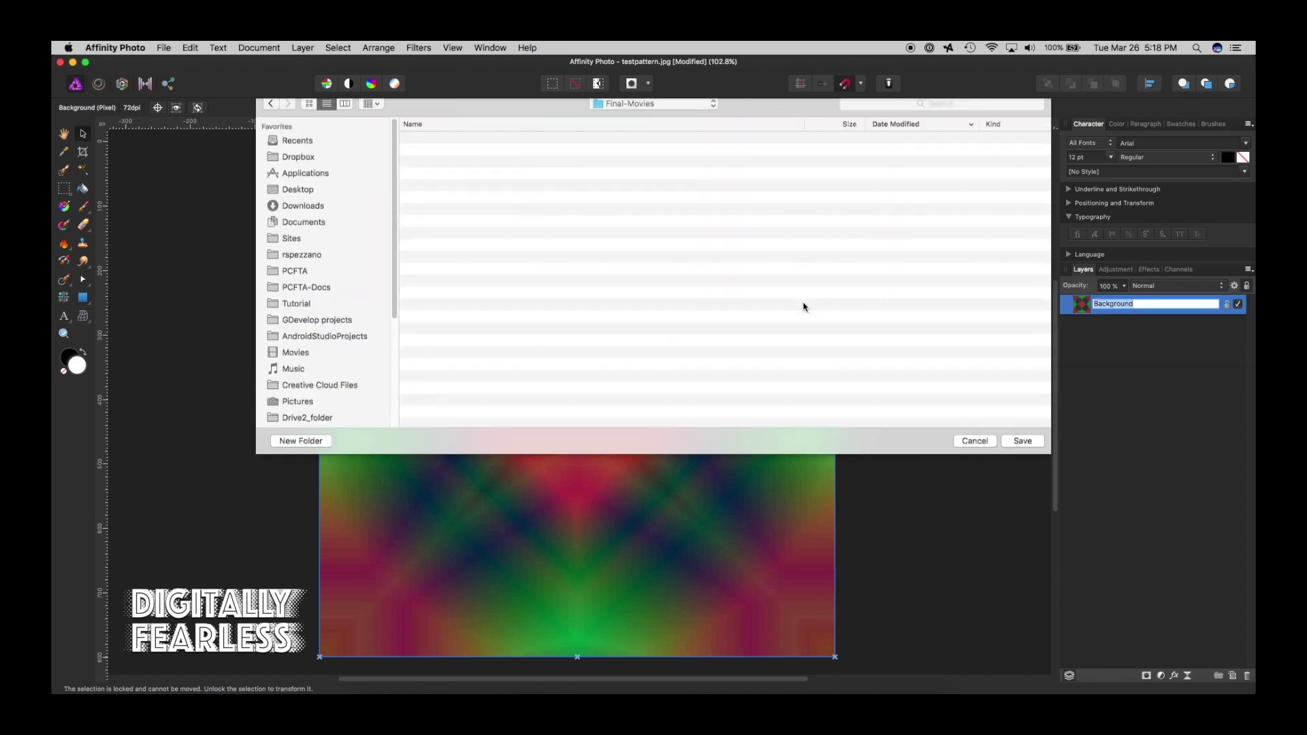
pyautogui.click(286, 256)
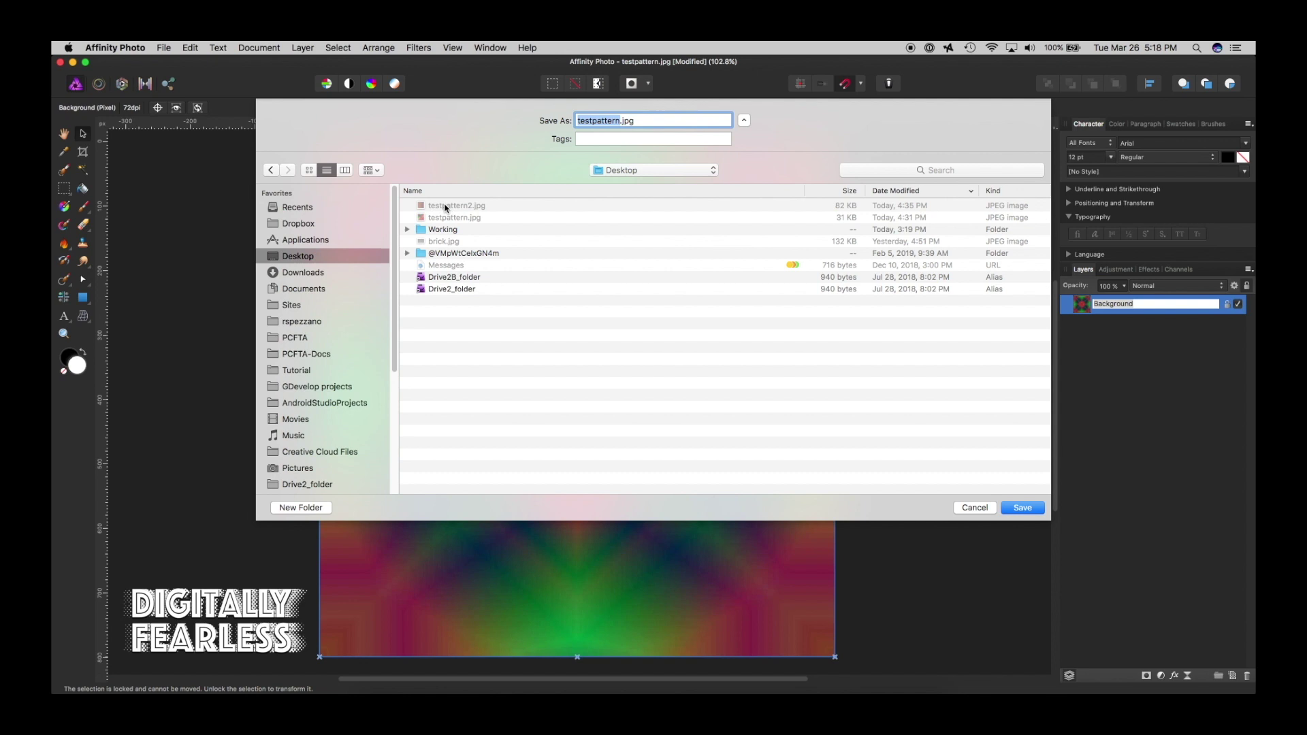
pyautogui.click(445, 207)
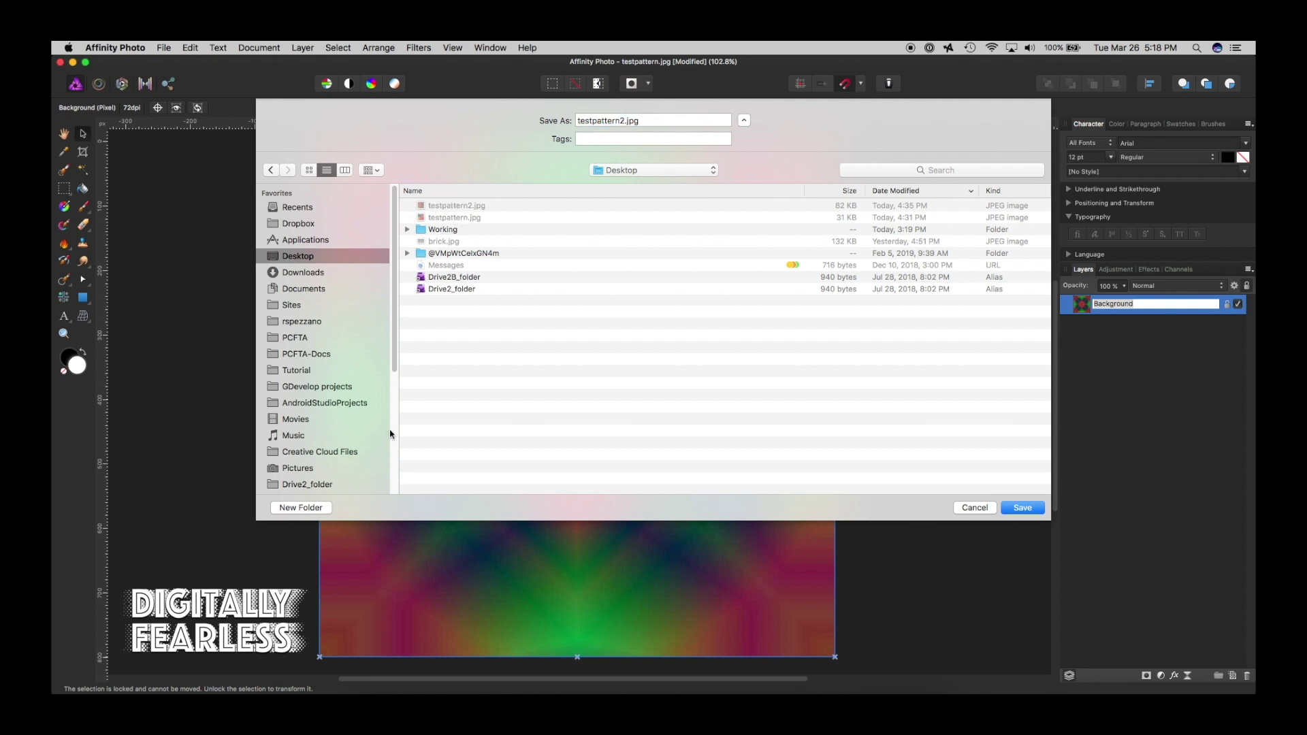
pyautogui.click(1023, 507)
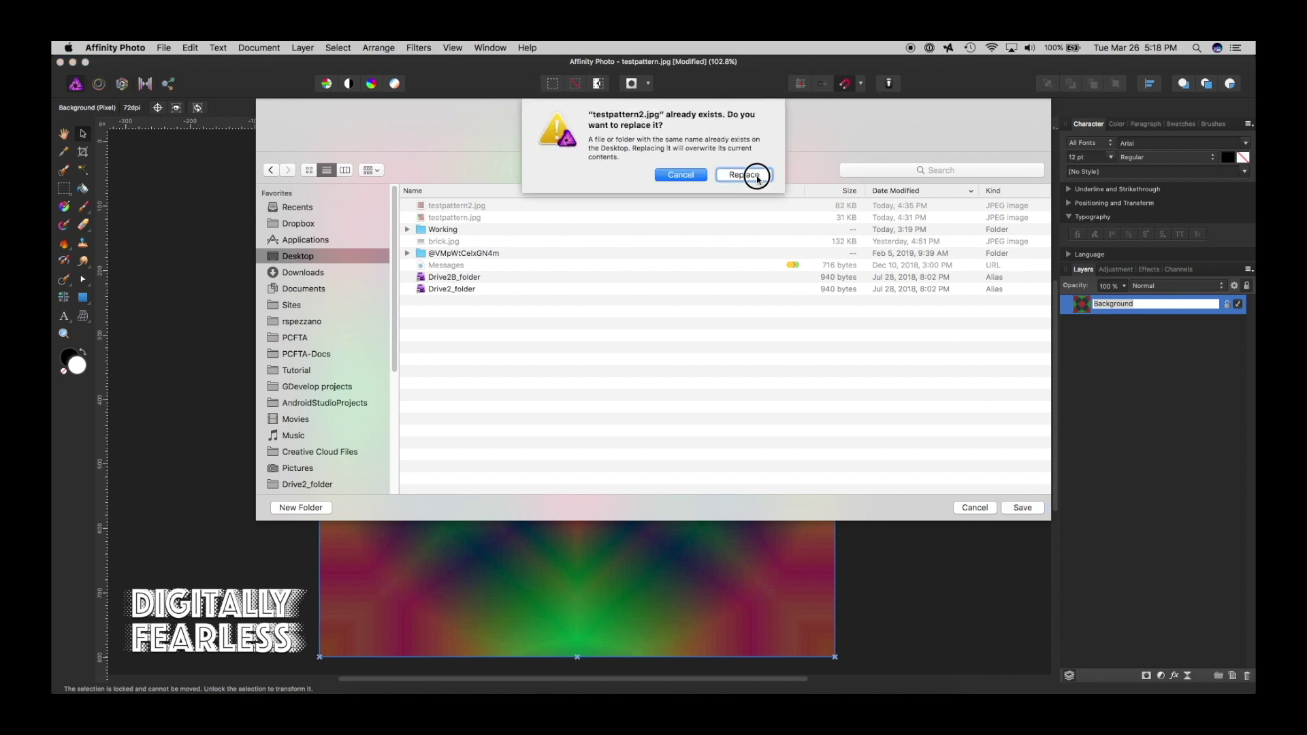
pyautogui.click(745, 175)
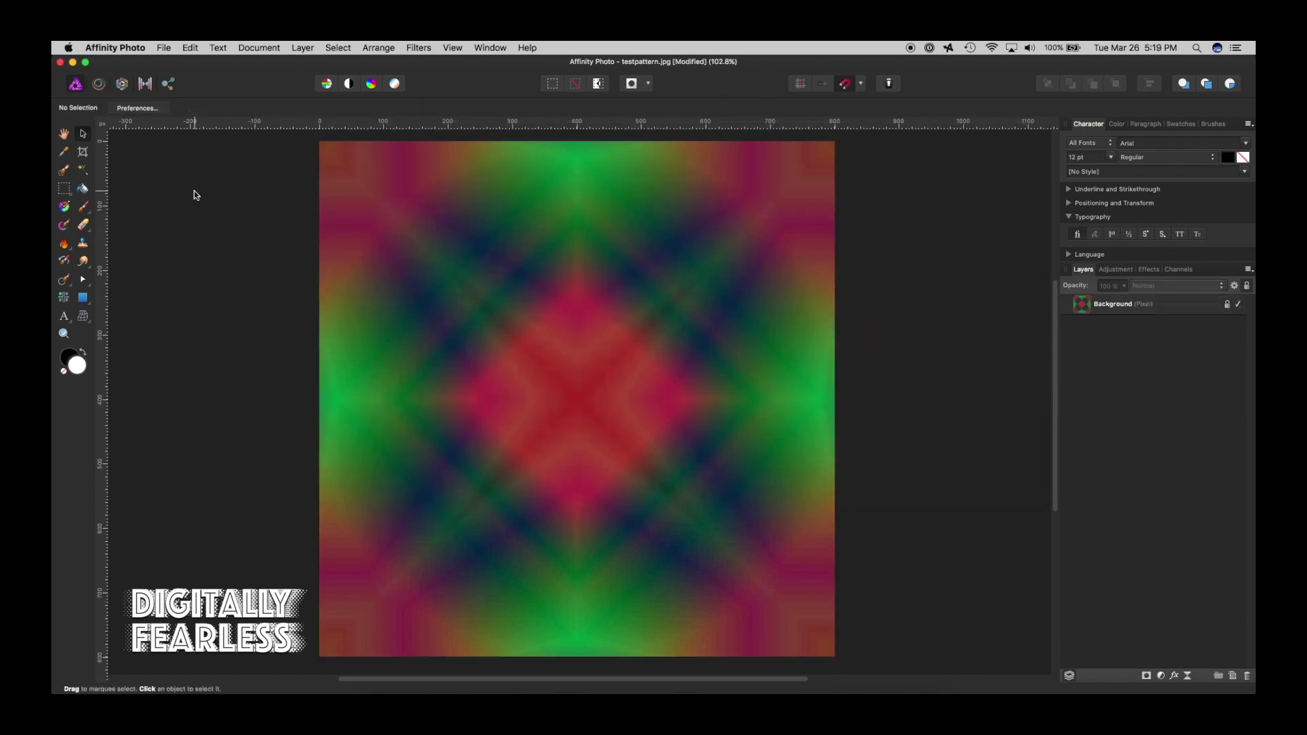
# Step: Create a new blank 800×800 document and add a pixel layer
pyautogui.click(162, 46)
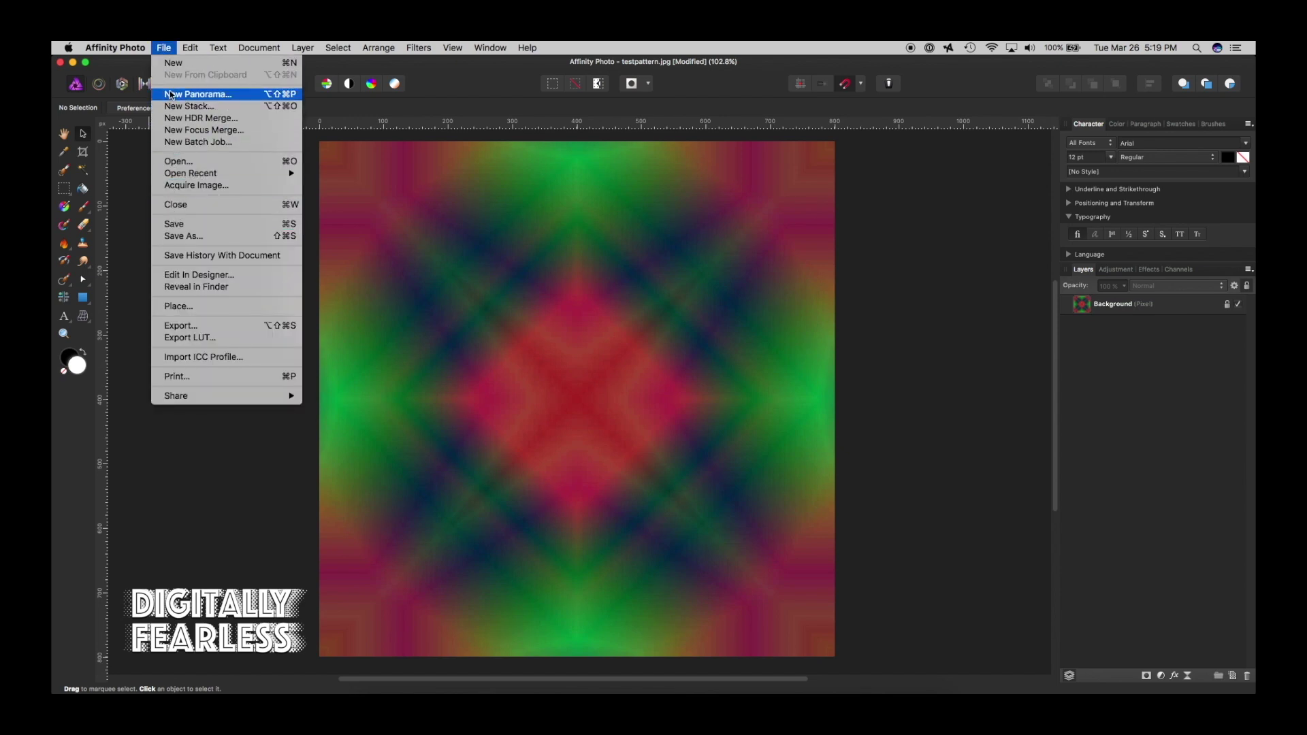
pyautogui.click(174, 63)
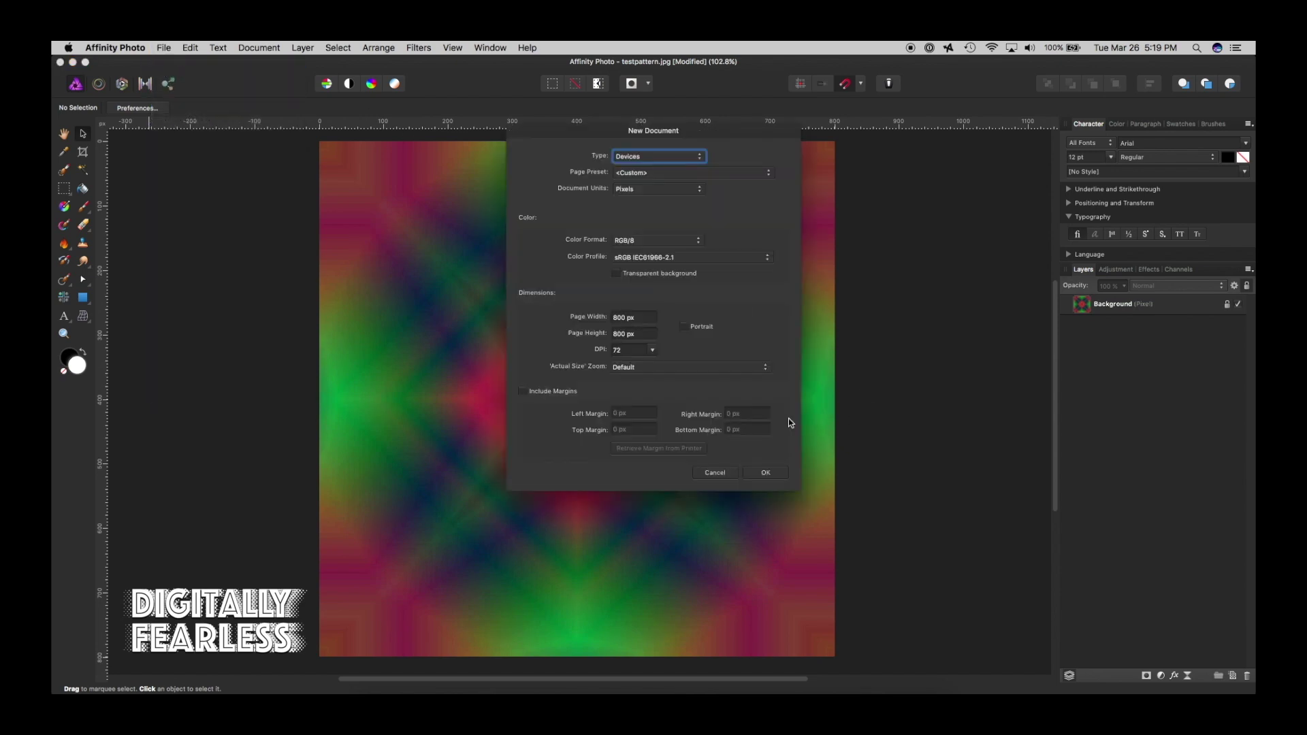
pyautogui.click(764, 473)
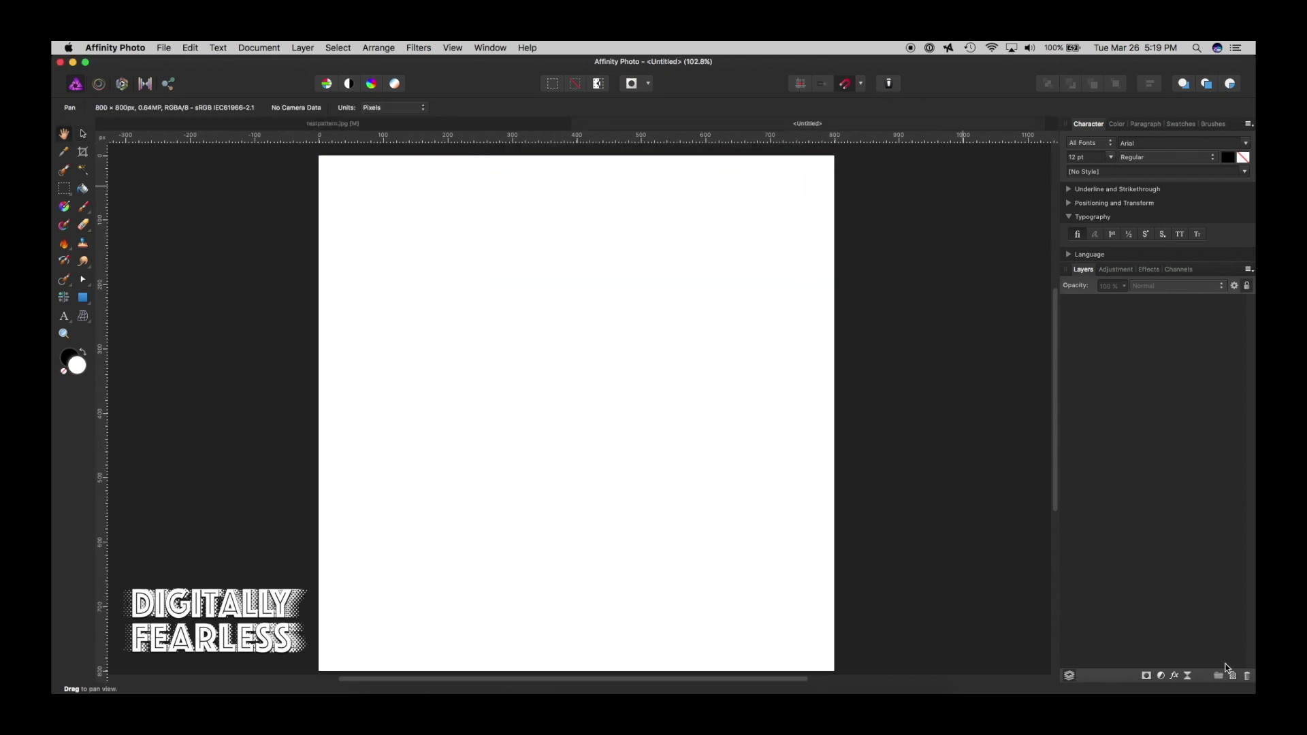
pyautogui.click(1232, 677)
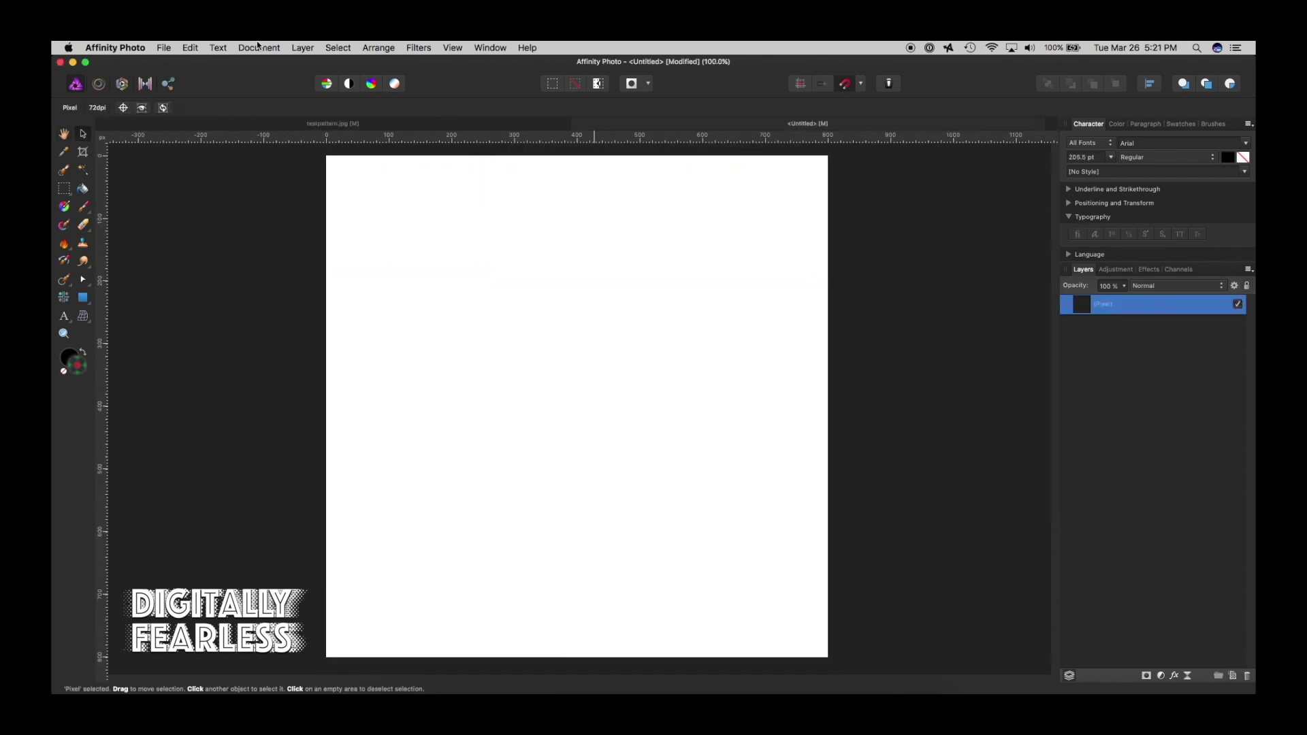
# Step: Add a fill layer of type Bitmap and choose testpattern2.jpg as its image
pyautogui.click(302, 47)
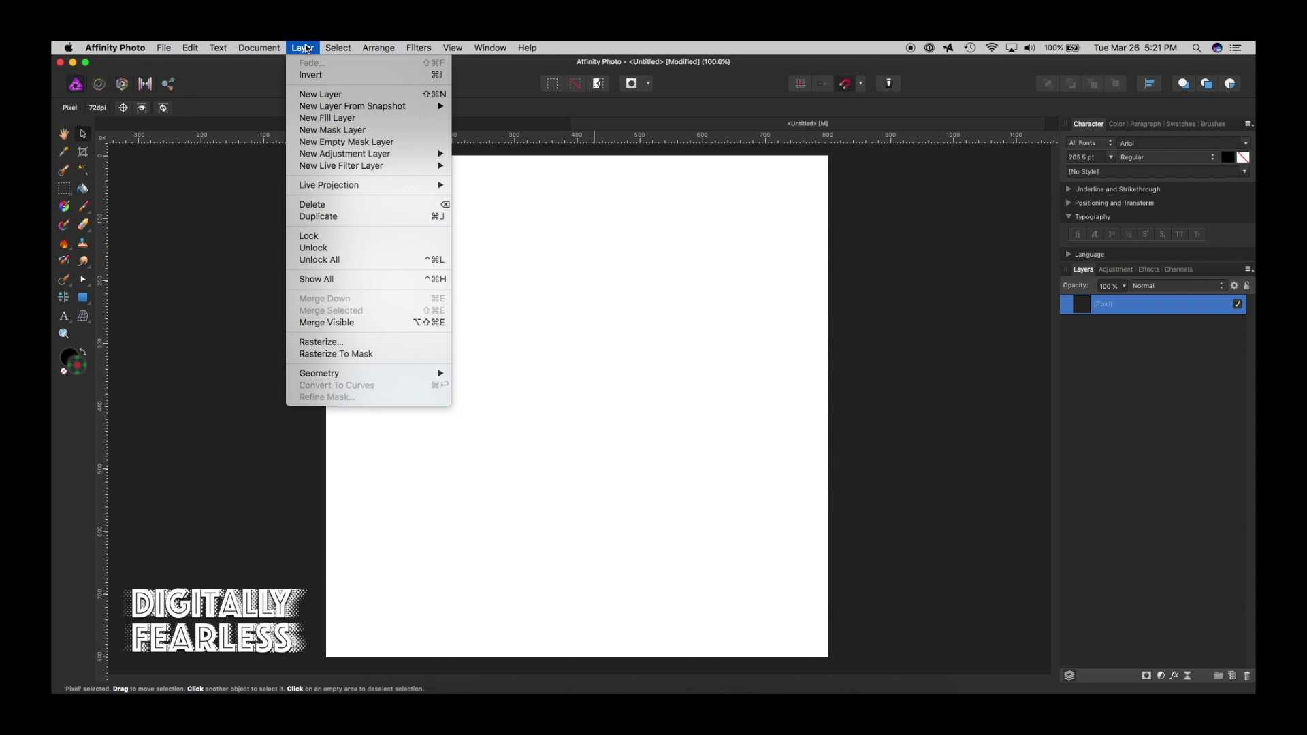
pyautogui.click(327, 118)
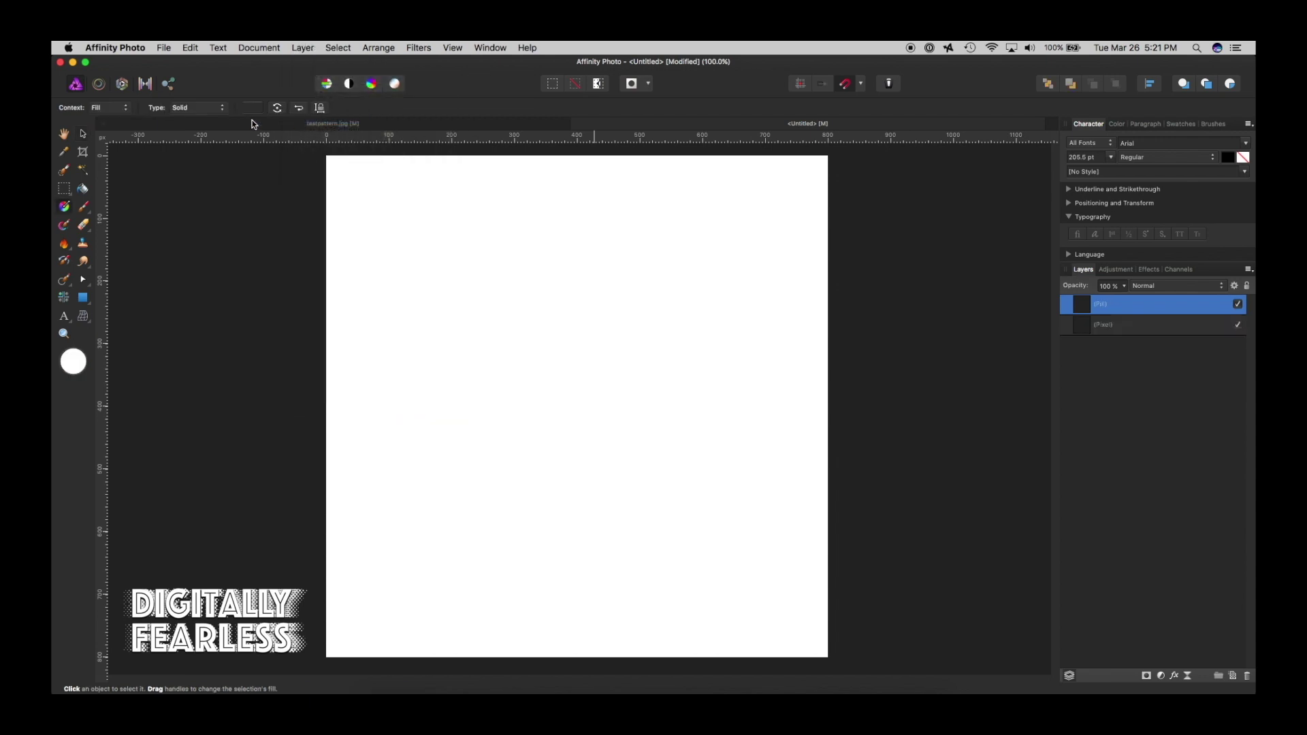
pyautogui.click(193, 109)
pyautogui.click(186, 158)
pyautogui.click(447, 147)
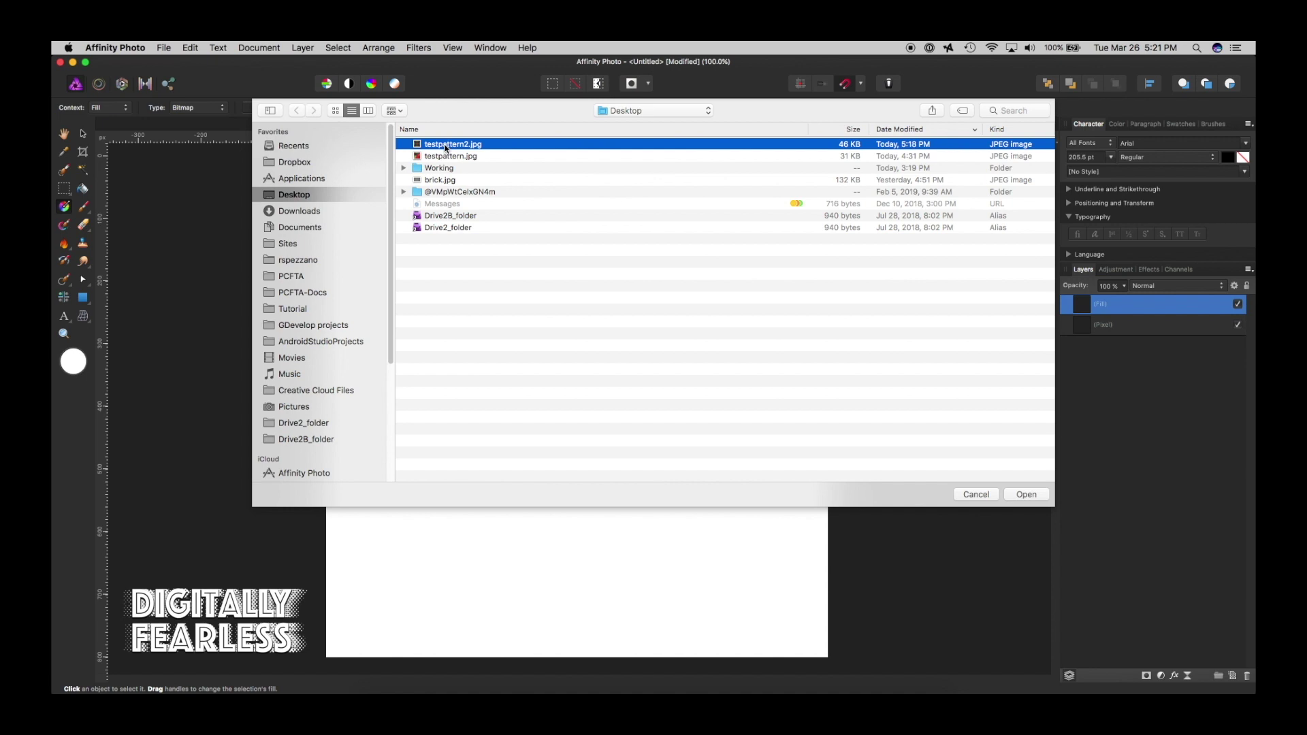
# Step: Load testpattern2.jpg as the fill, then scale, rotate and straighten it into small horizontal stripe tiles
pyautogui.click(1023, 495)
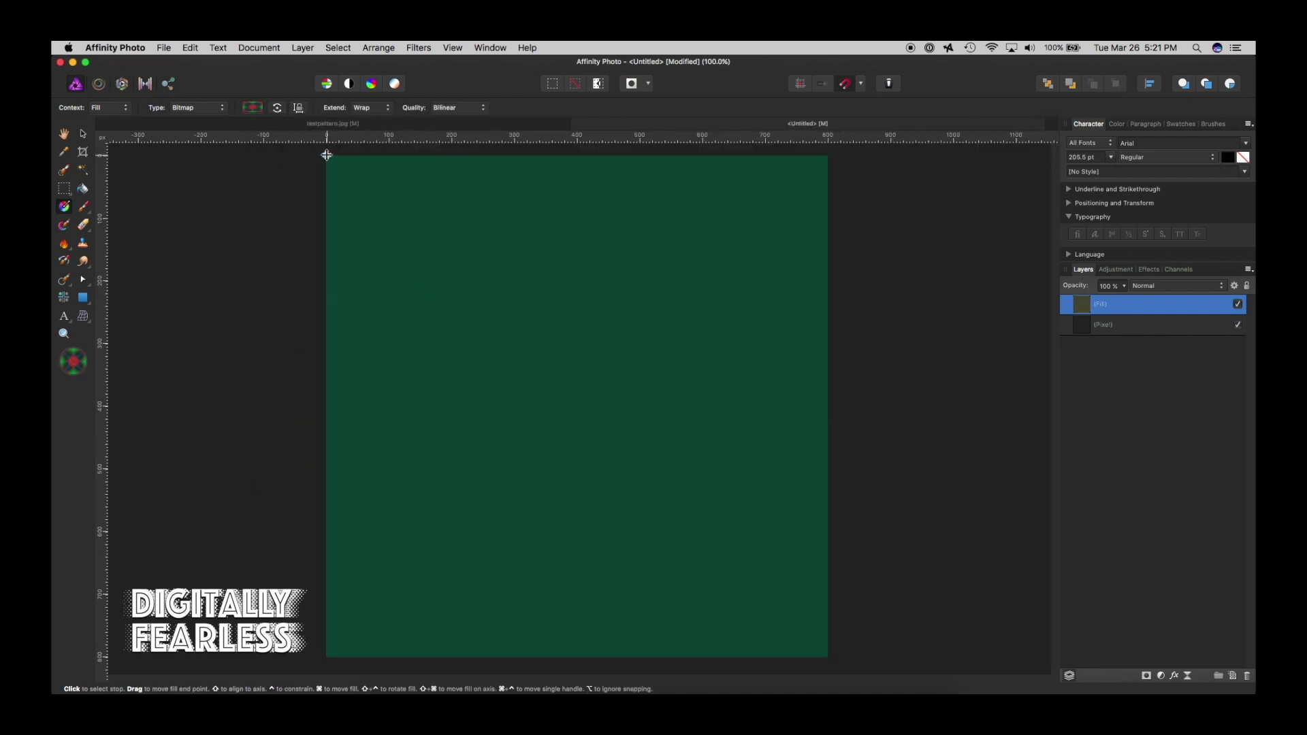
pyautogui.moveTo(326, 155); pyautogui.dragTo(519, 279)
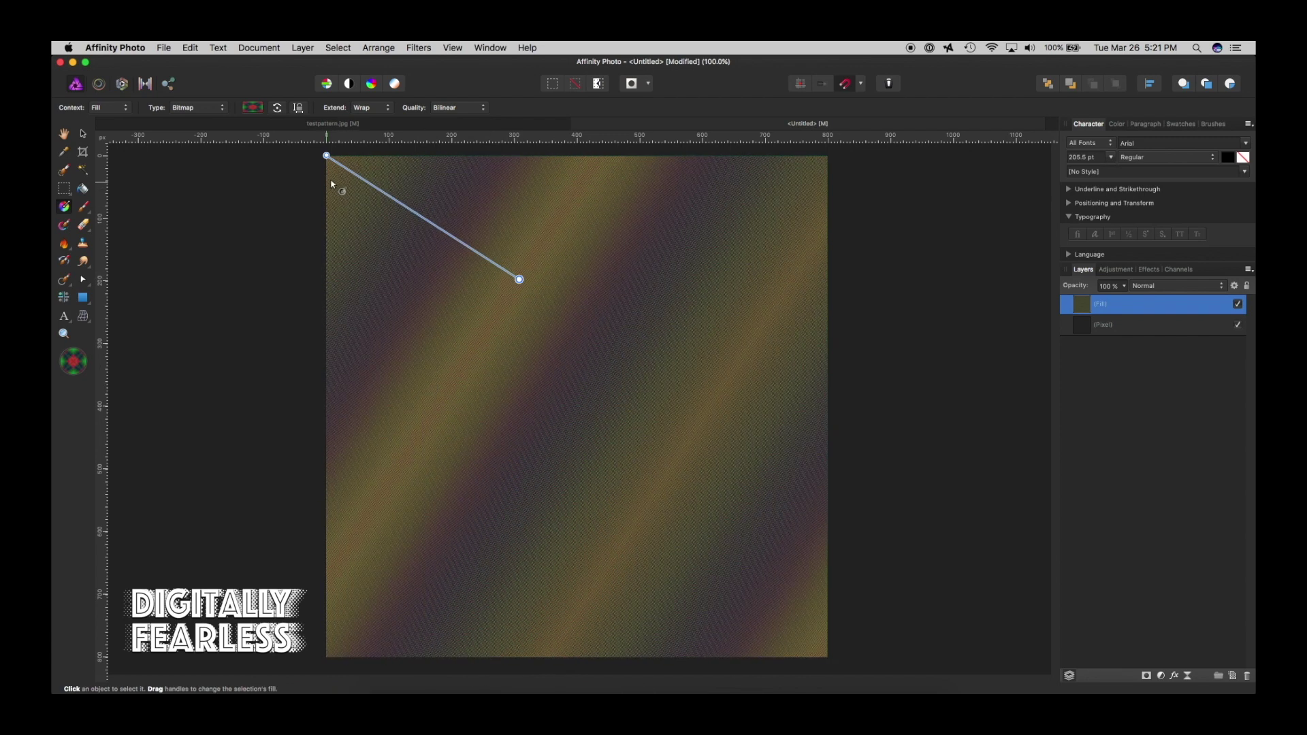
pyautogui.moveTo(328, 156); pyautogui.dragTo(484, 273)
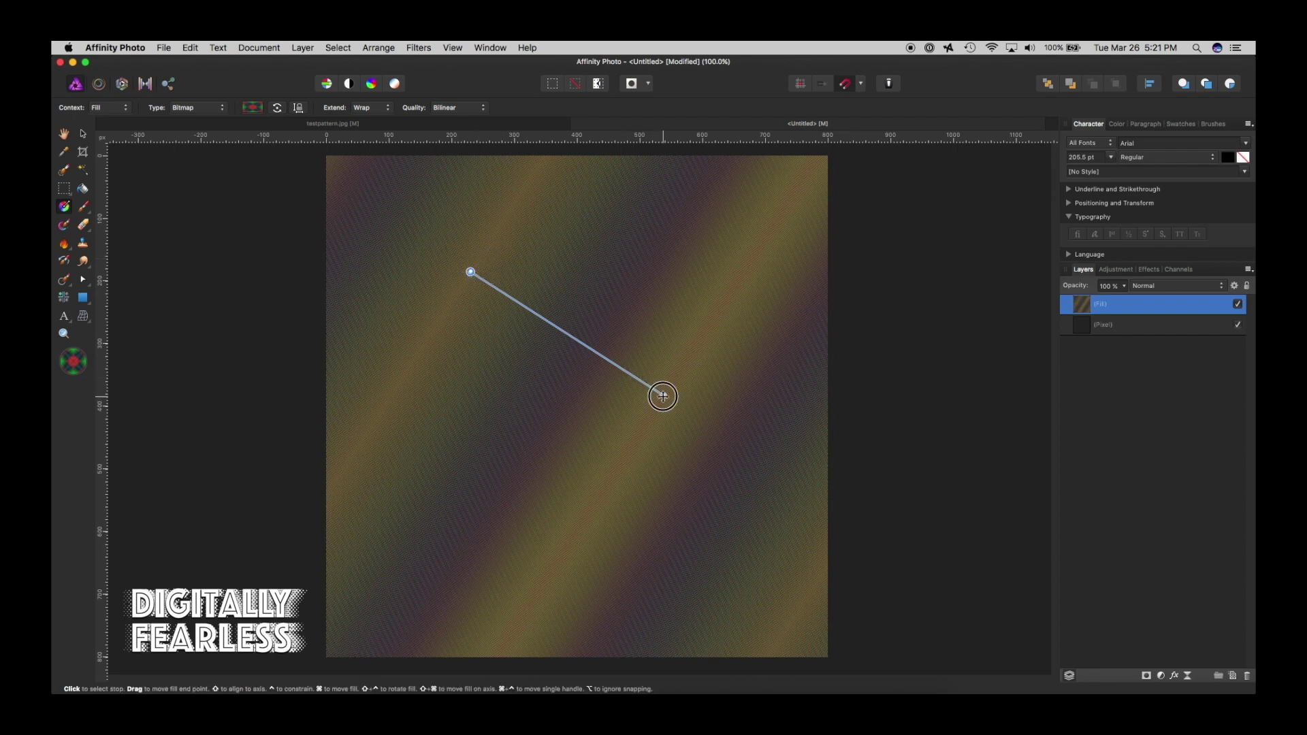
pyautogui.moveTo(662, 395); pyautogui.dragTo(514, 319)
pyautogui.moveTo(466, 271); pyautogui.dragTo(421, 323)
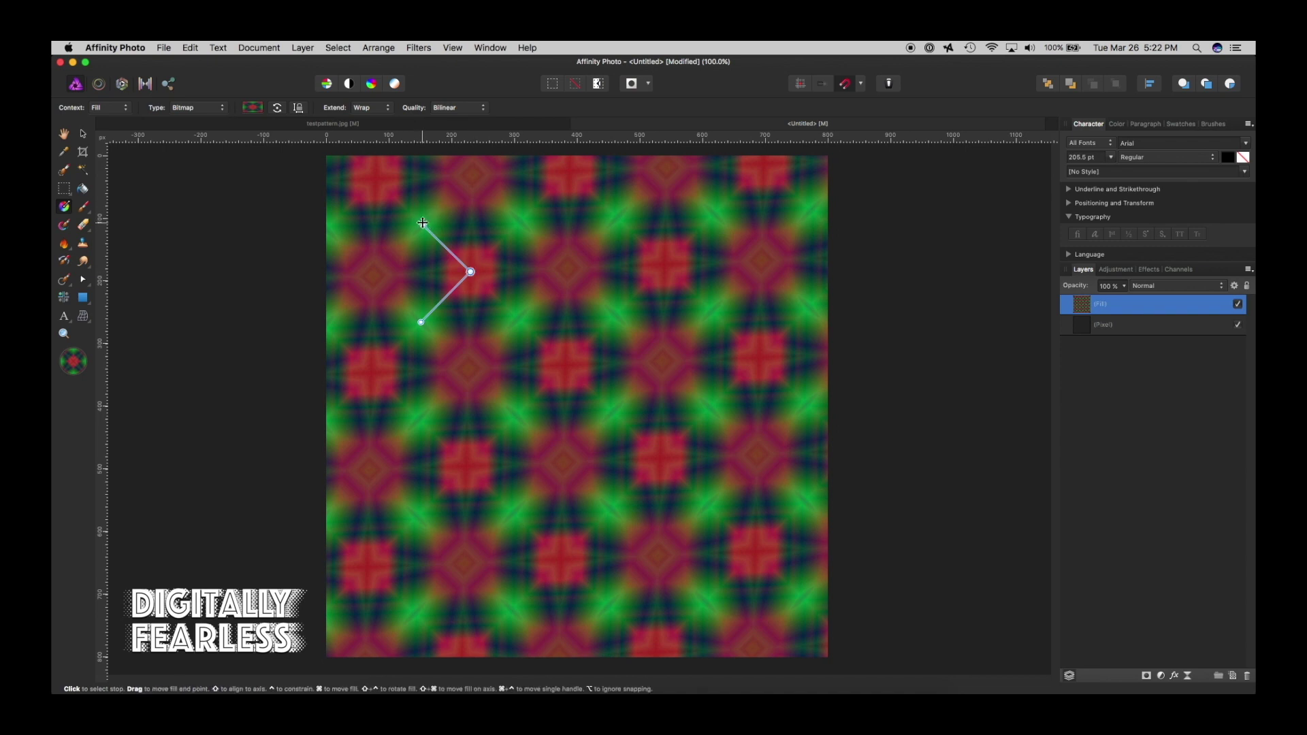
pyautogui.moveTo(422, 223); pyautogui.dragTo(470, 259)
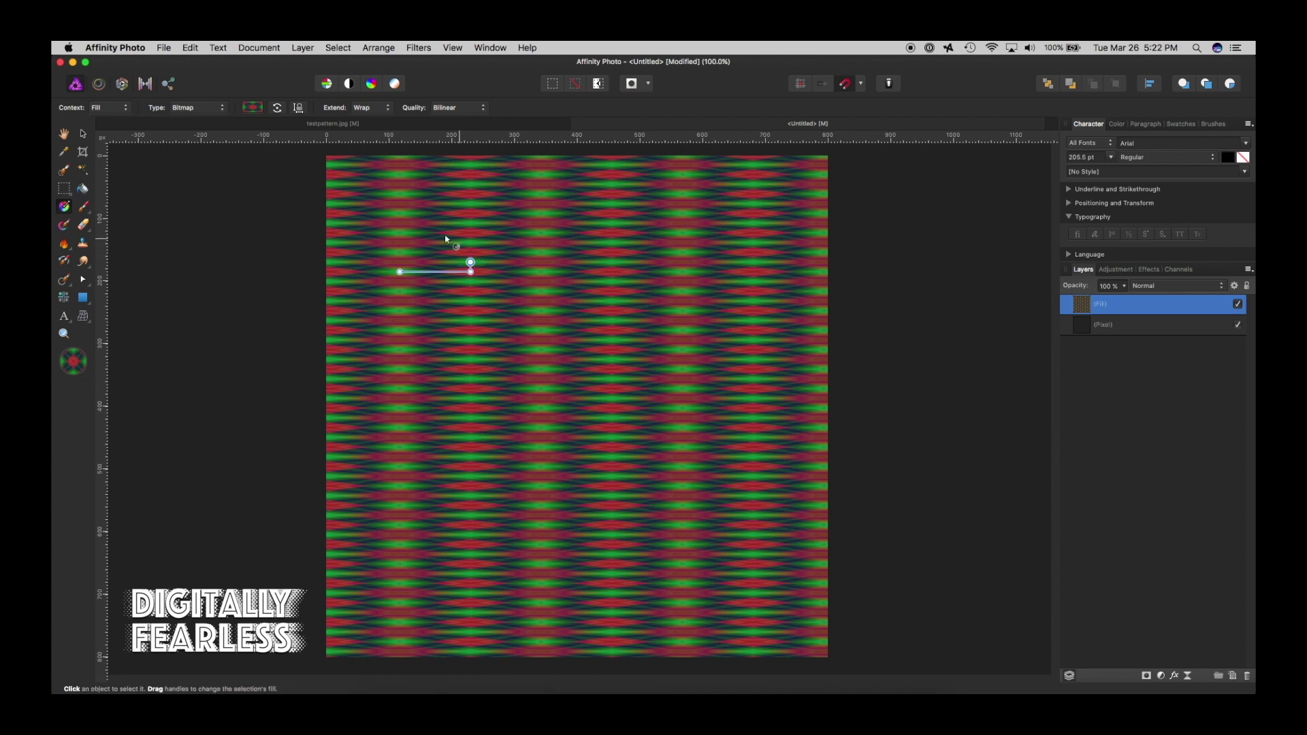
# Step: Add an HSL Shift adjustment with Saturation Shift at 100% and move its dialog aside
pyautogui.doubleClick(1097, 307)
pyautogui.click(1161, 676)
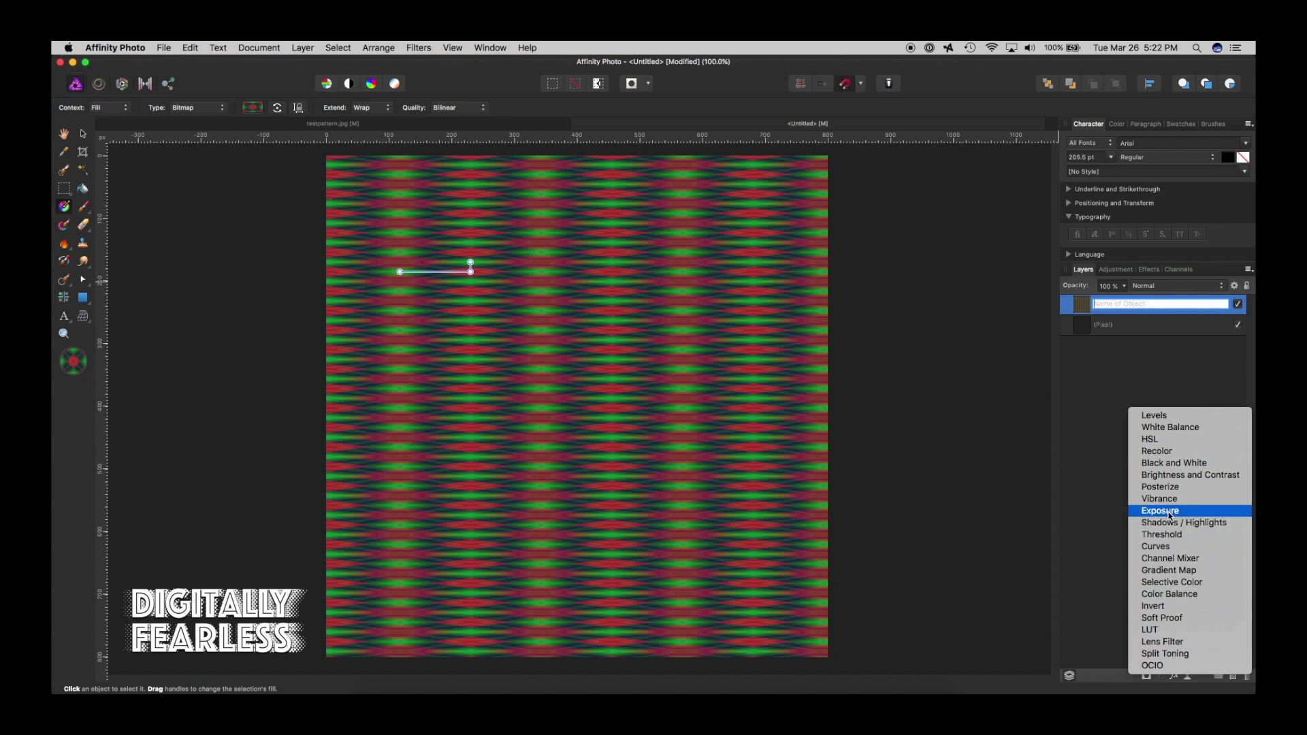
pyautogui.click(1121, 447)
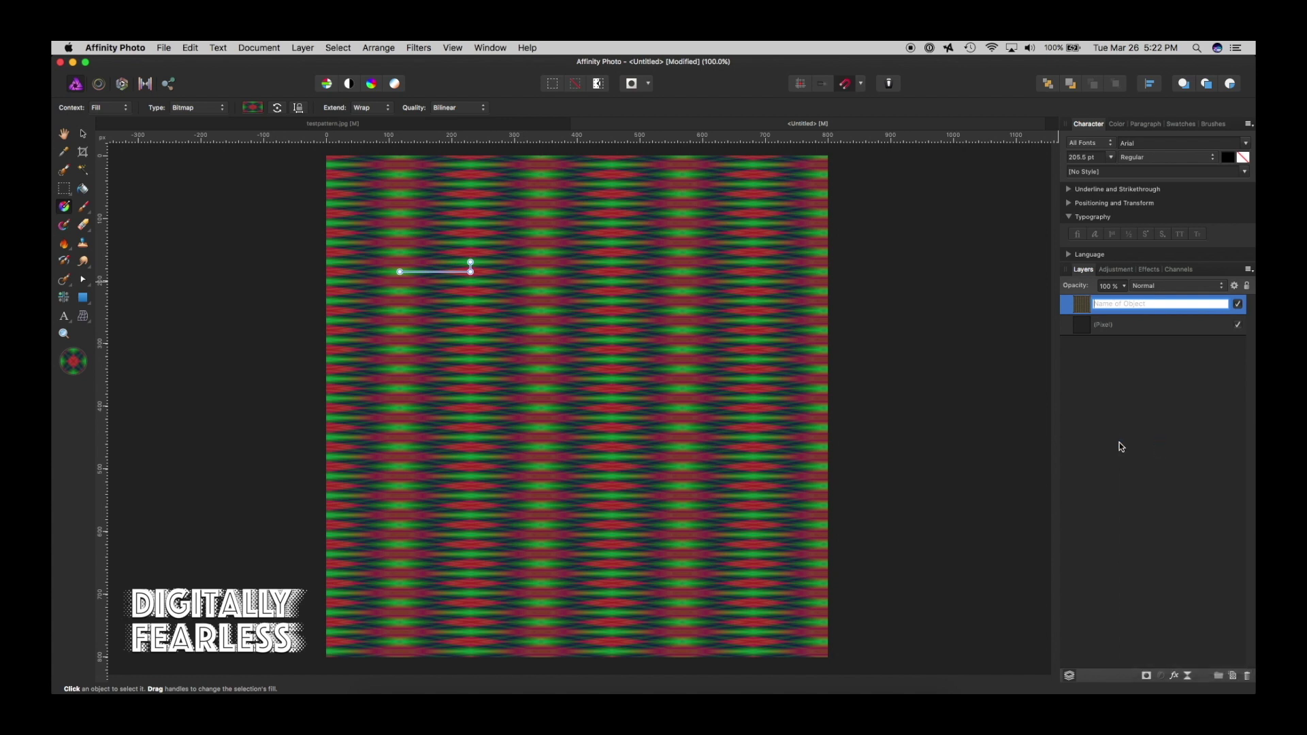
pyautogui.moveTo(906, 611); pyautogui.dragTo(810, 609)
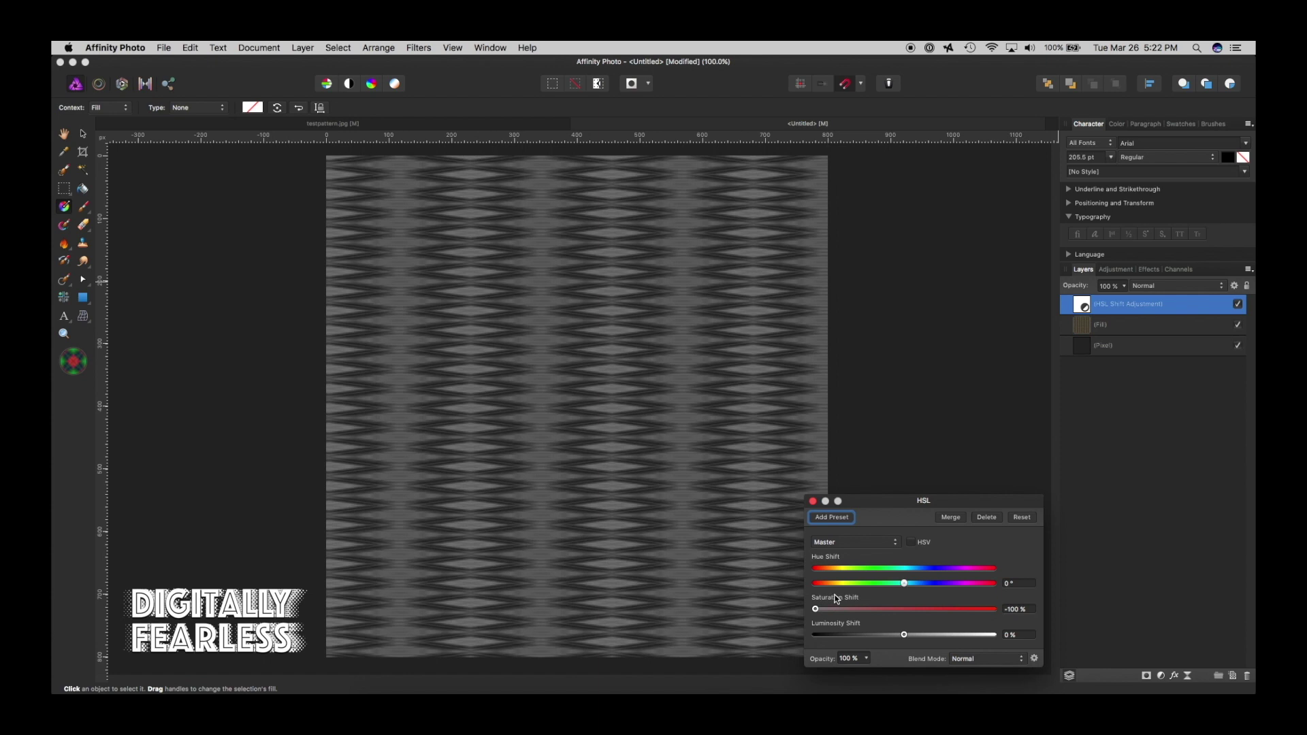
pyautogui.moveTo(817, 609); pyautogui.dragTo(1044, 595)
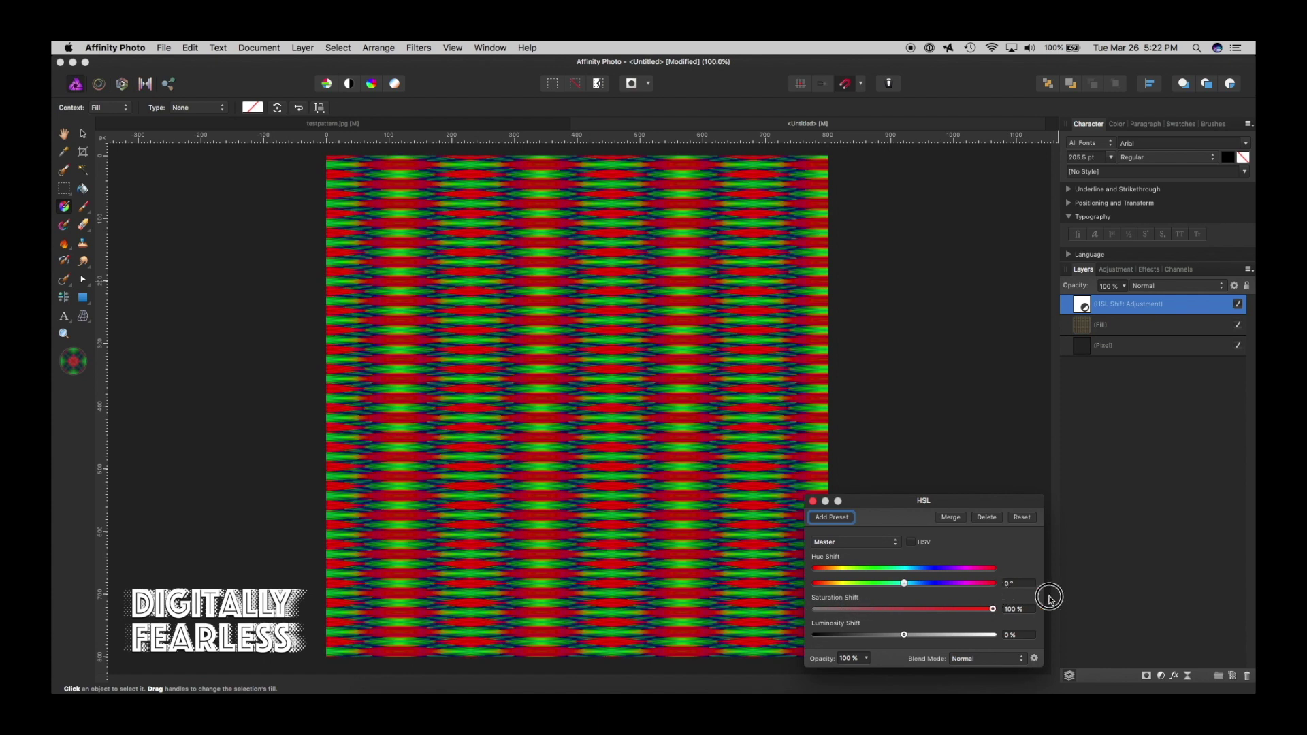
pyautogui.click(82, 134)
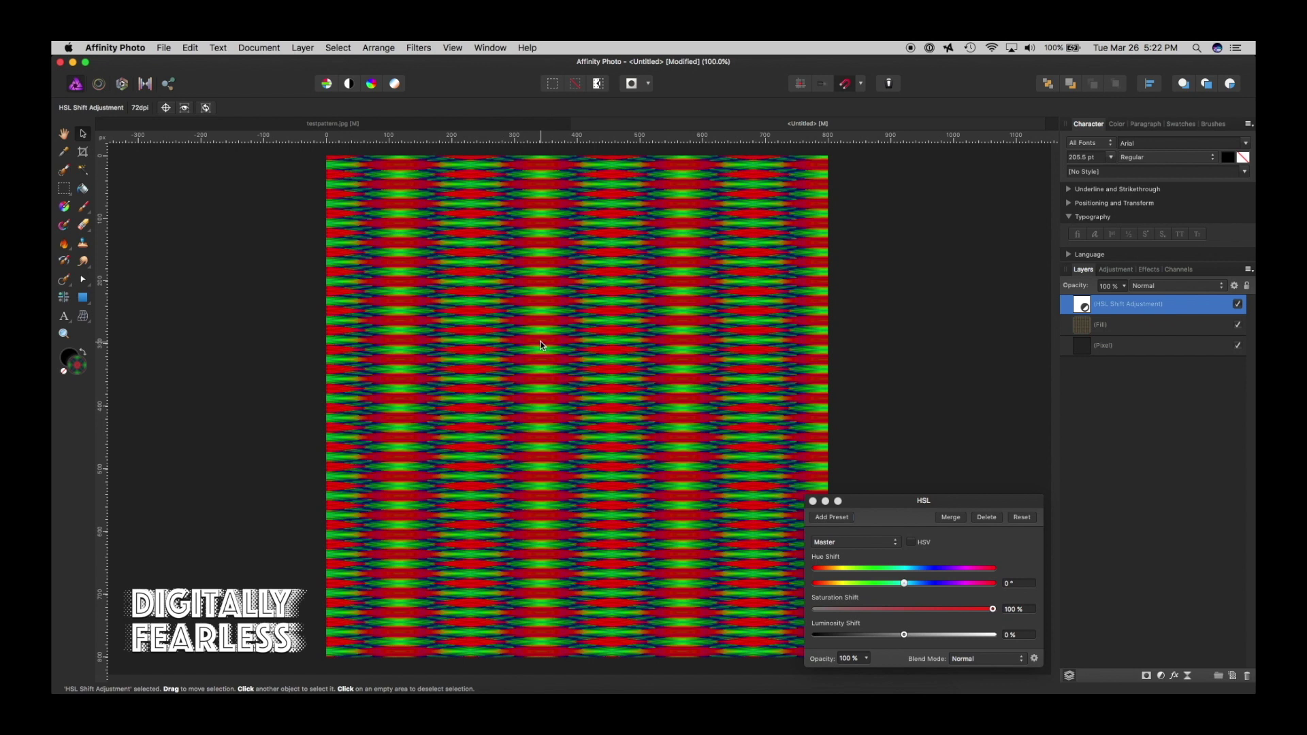
pyautogui.moveTo(870, 504); pyautogui.dragTo(933, 476)
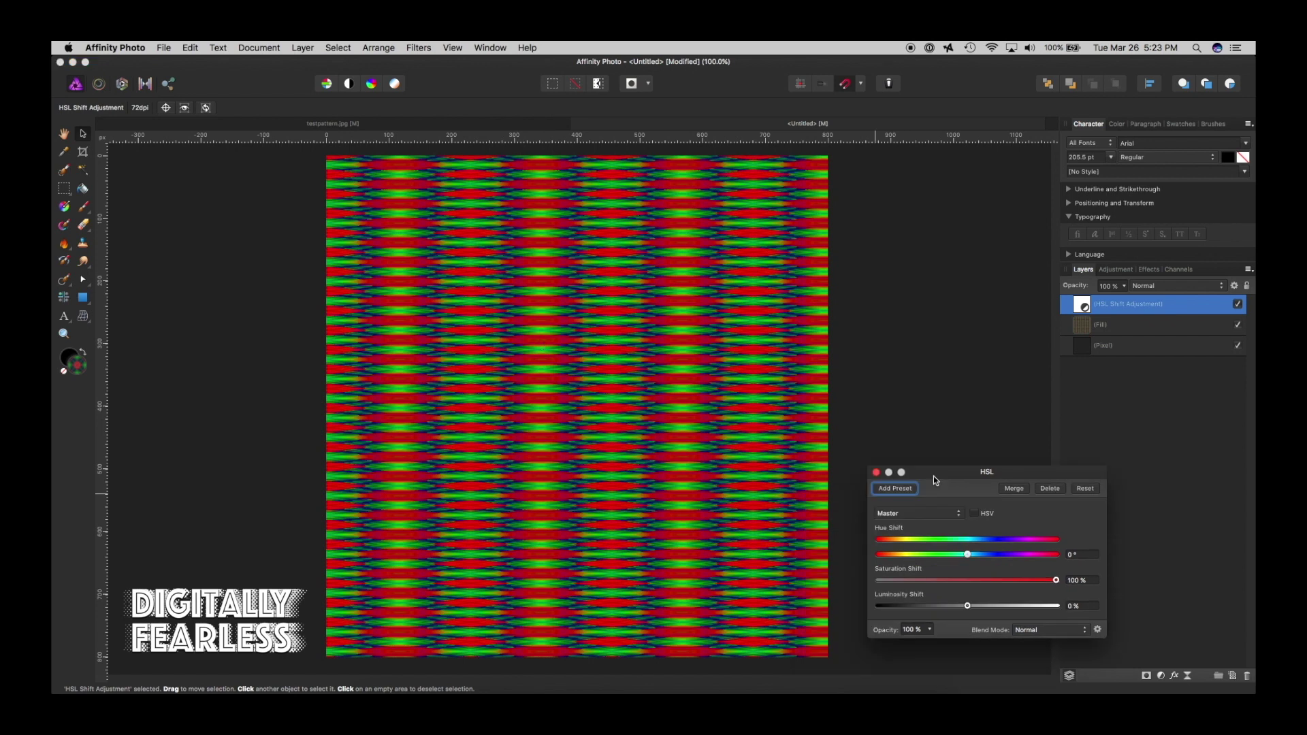